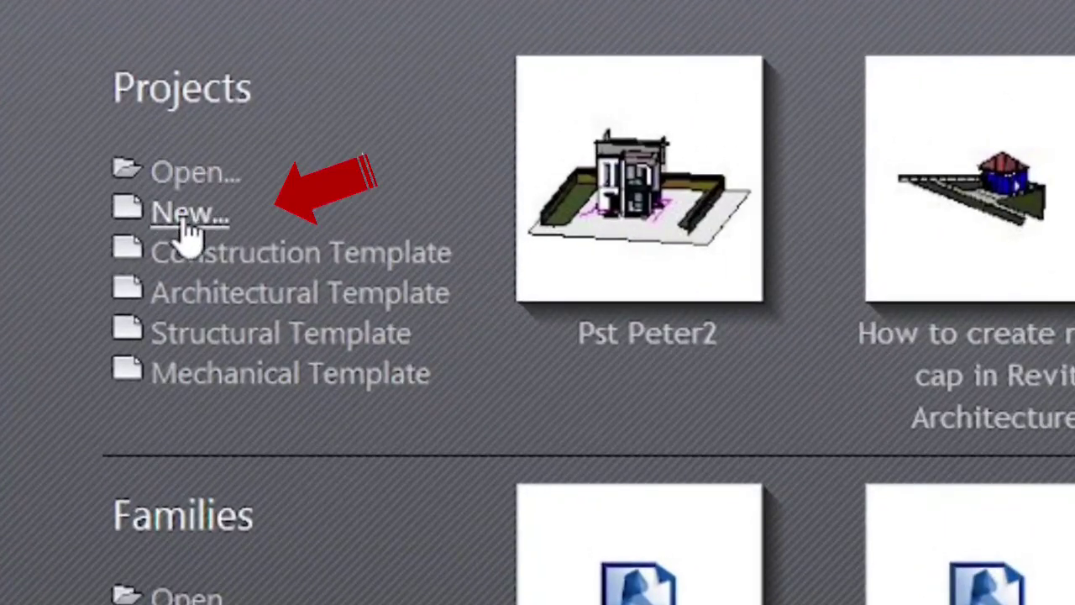
- Create a new project from the Architectural Template, opening on the Level 1 plan
click(186, 215)
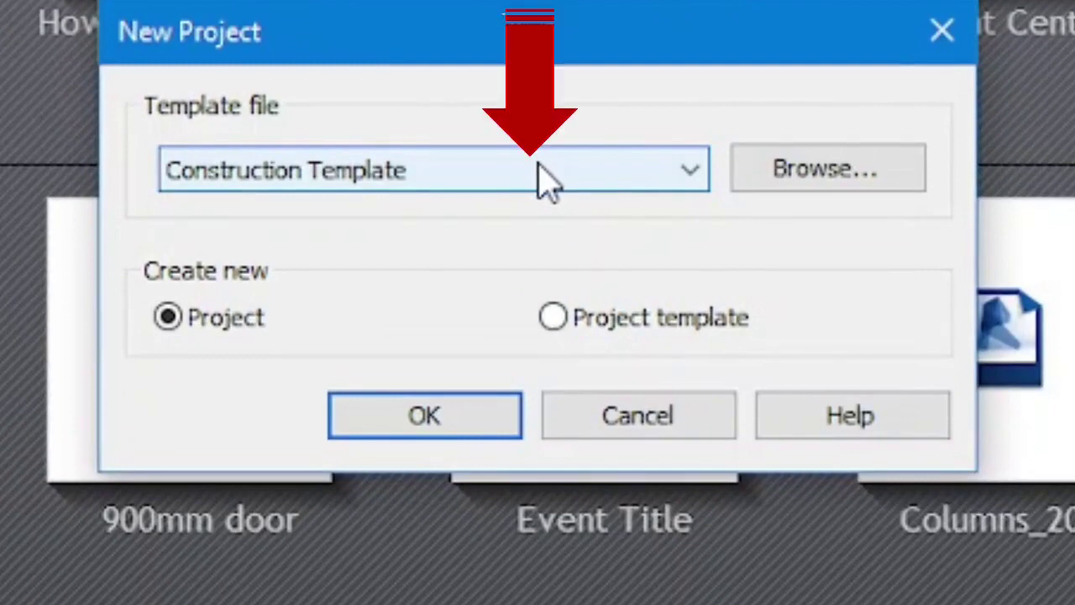
click(546, 176)
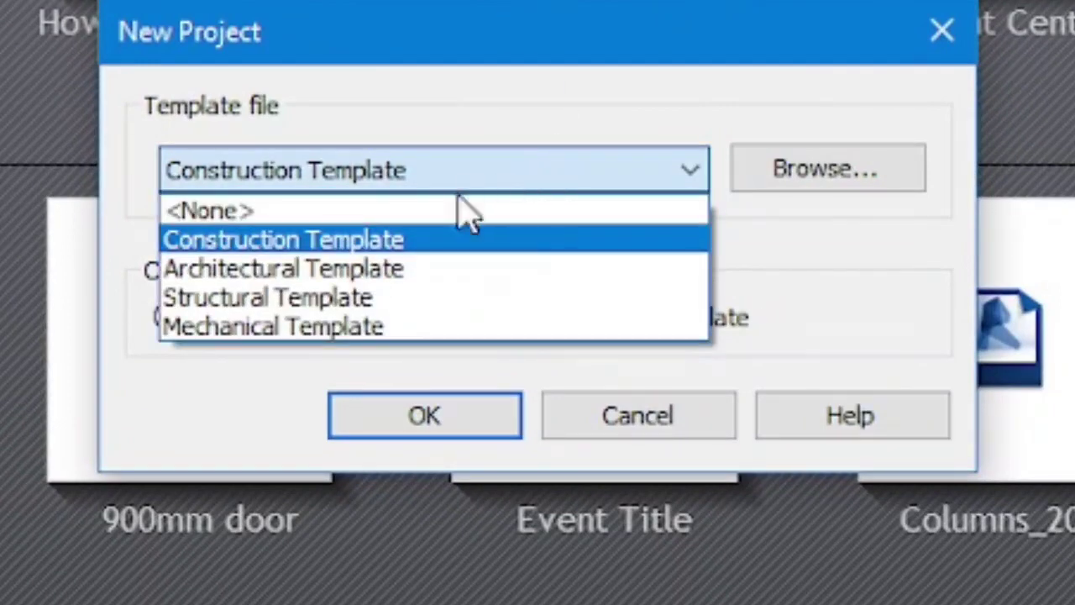
click(353, 269)
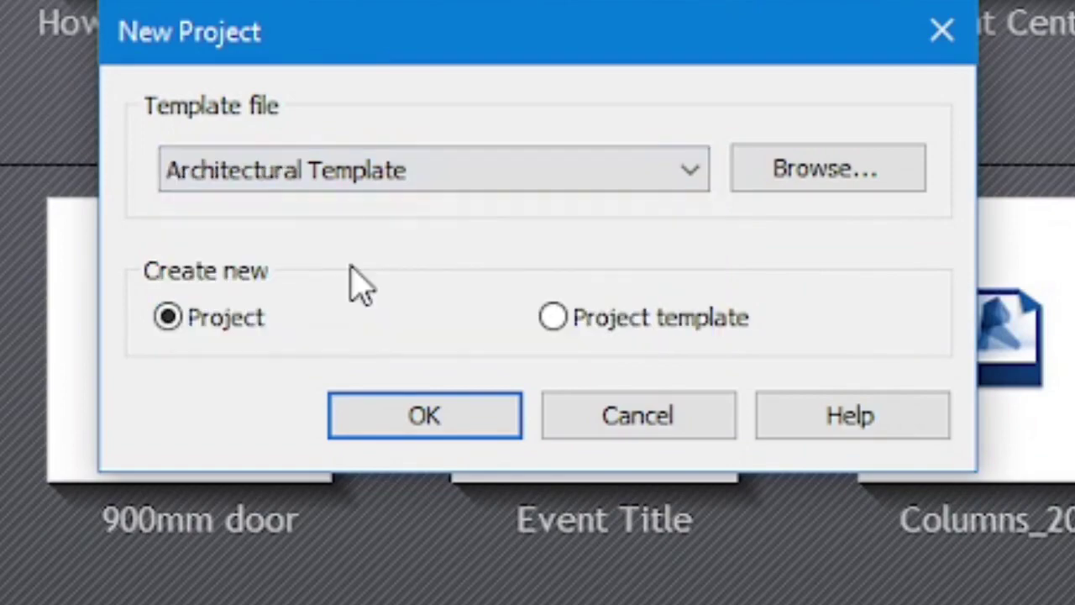
click(440, 424)
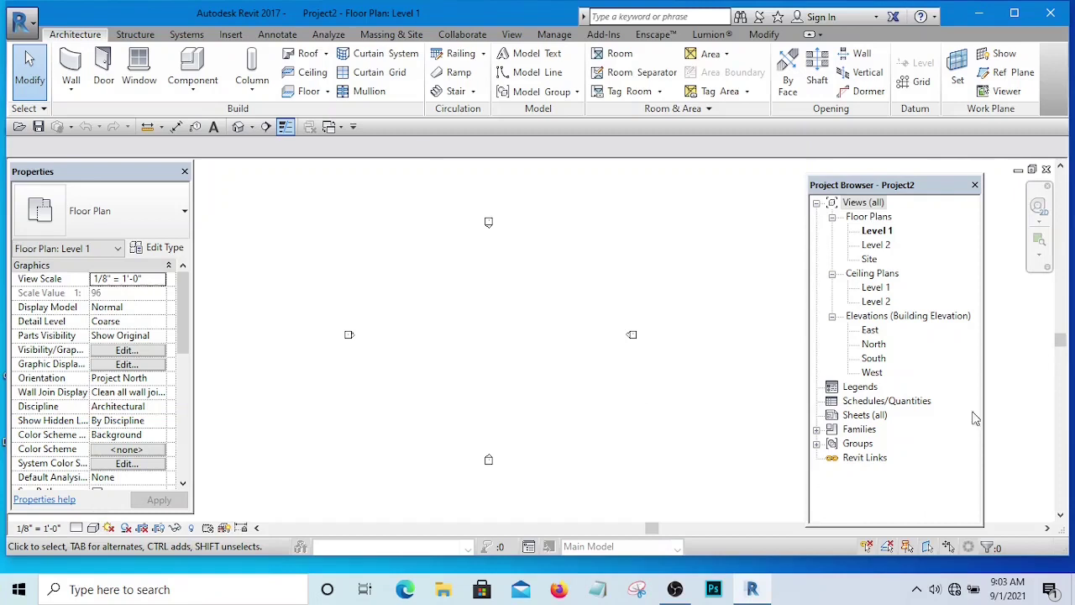
- Start a Generic - 8" wall chain with a 53'-6" left wall
scroll(545, 254, down, 2)
scroll(564, 285, up, 4)
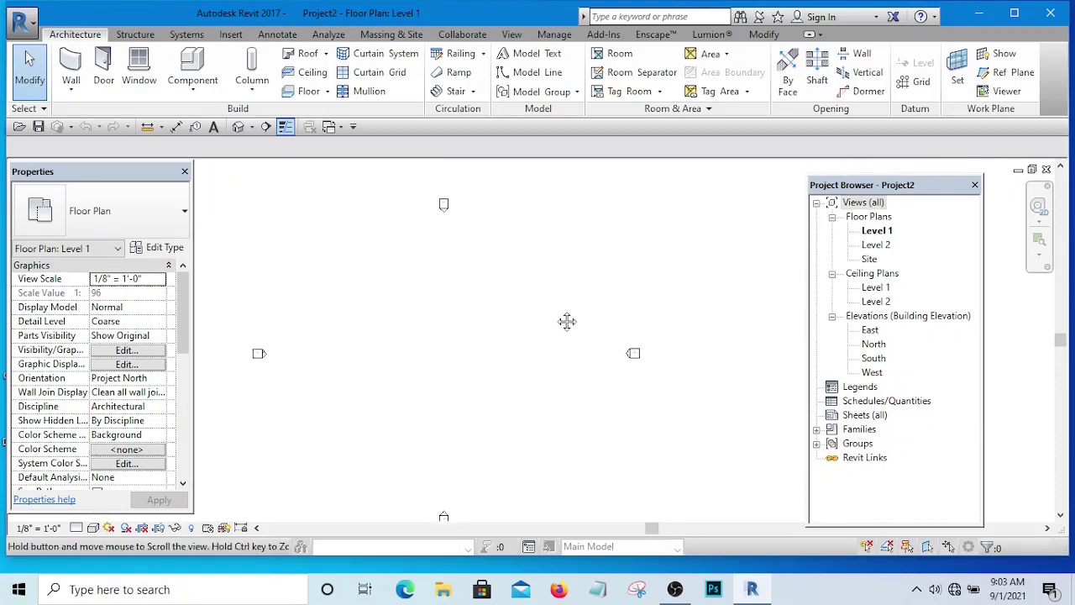
scroll(501, 317, down, 3)
scroll(471, 317, up, 3)
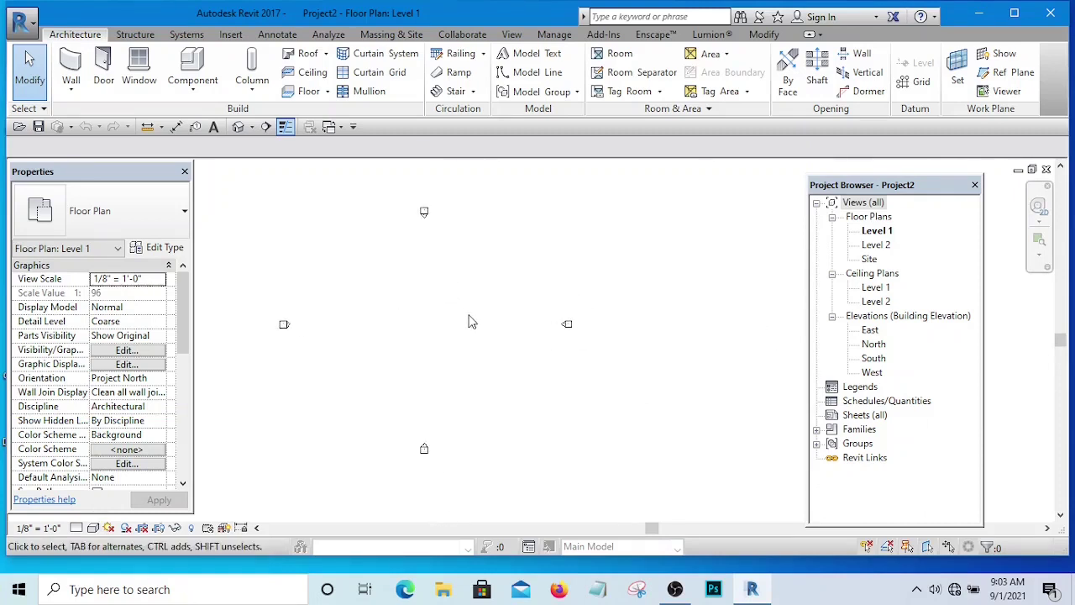
middle_drag(497, 289, 492, 322)
middle_drag(470, 359, 511, 328)
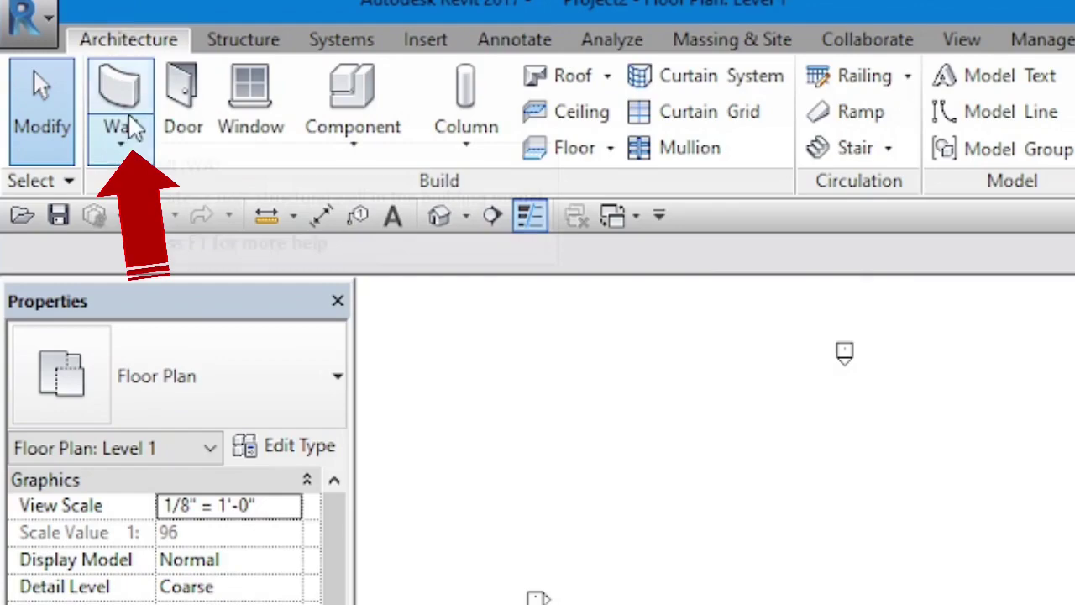
click(126, 105)
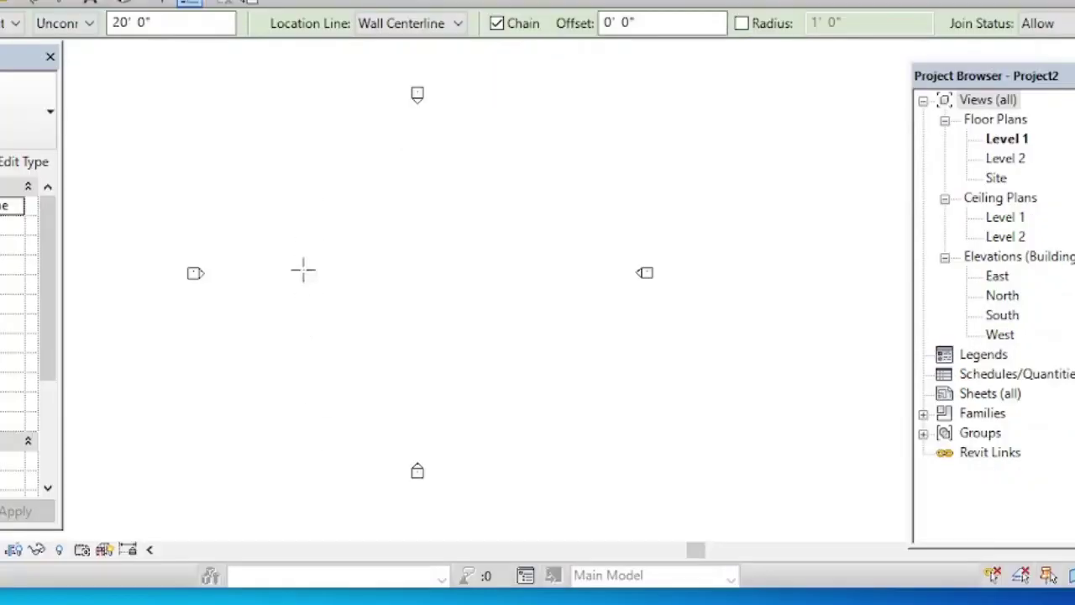
click(315, 339)
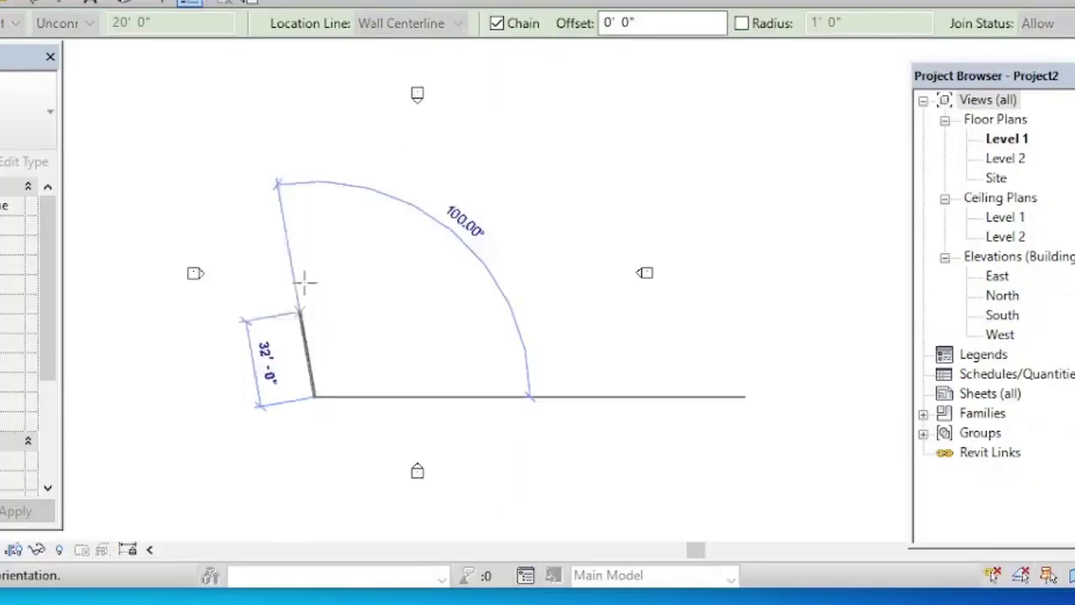
scroll(315, 214, up, 2)
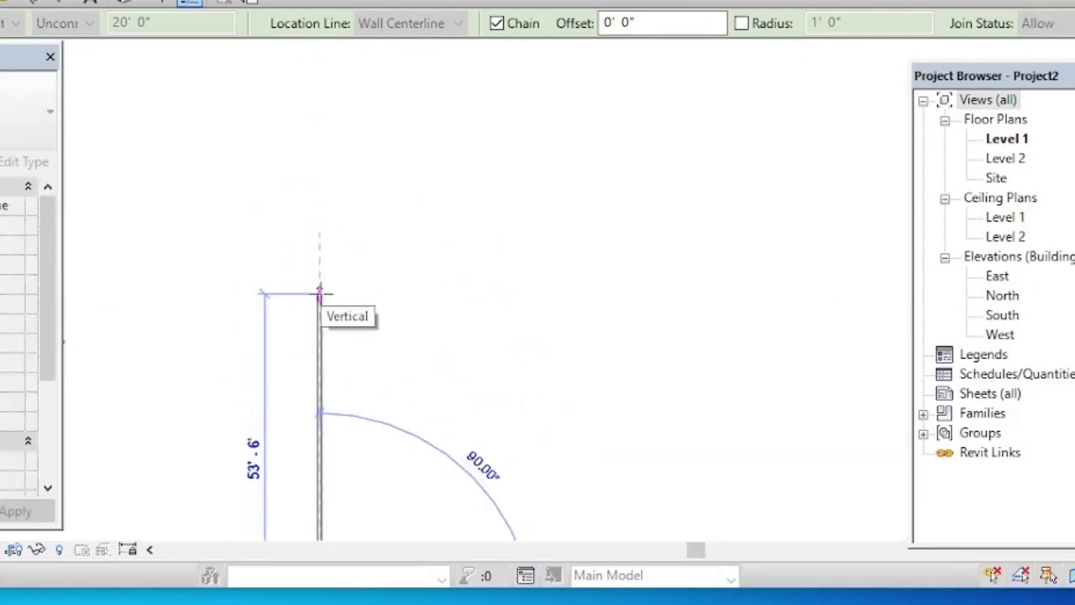
click(320, 292)
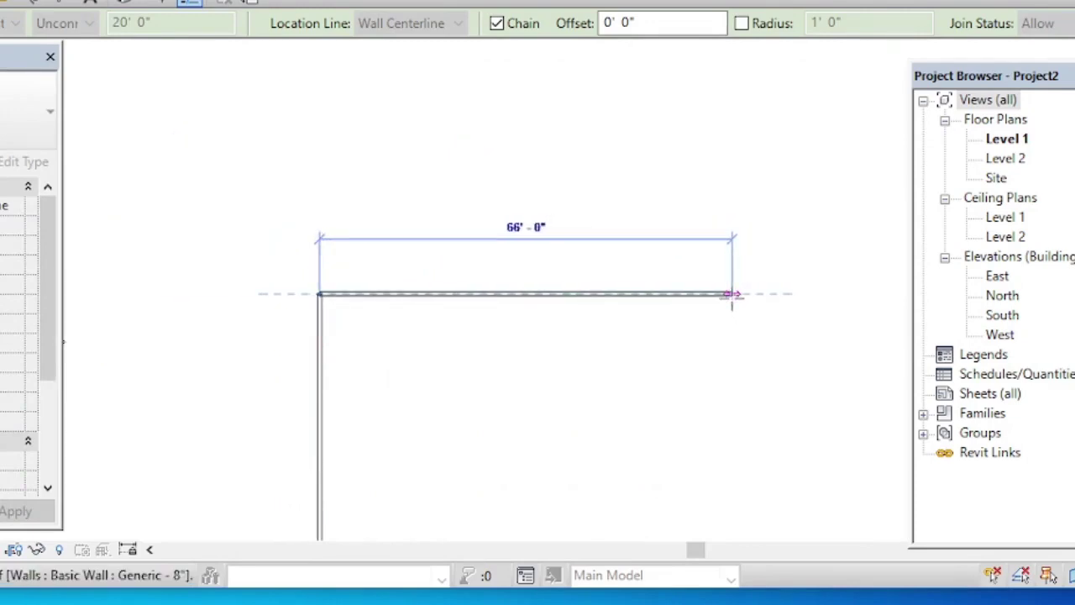
- Add the 66'-0" top and 53'-6" right walls, close the rectangle, and end the chain
click(733, 296)
scroll(731, 222, down, 2)
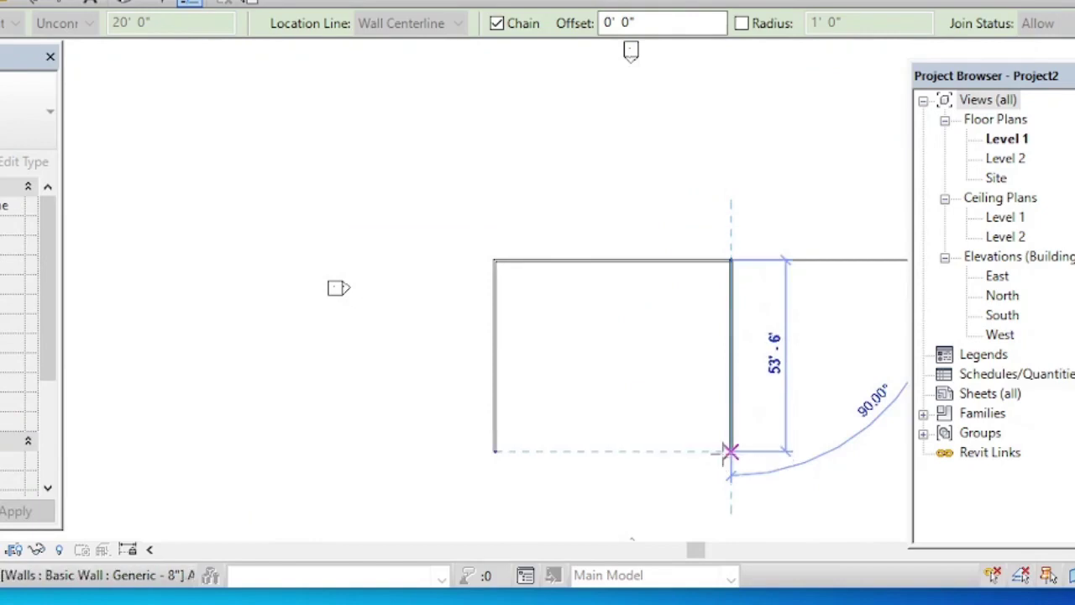
click(730, 451)
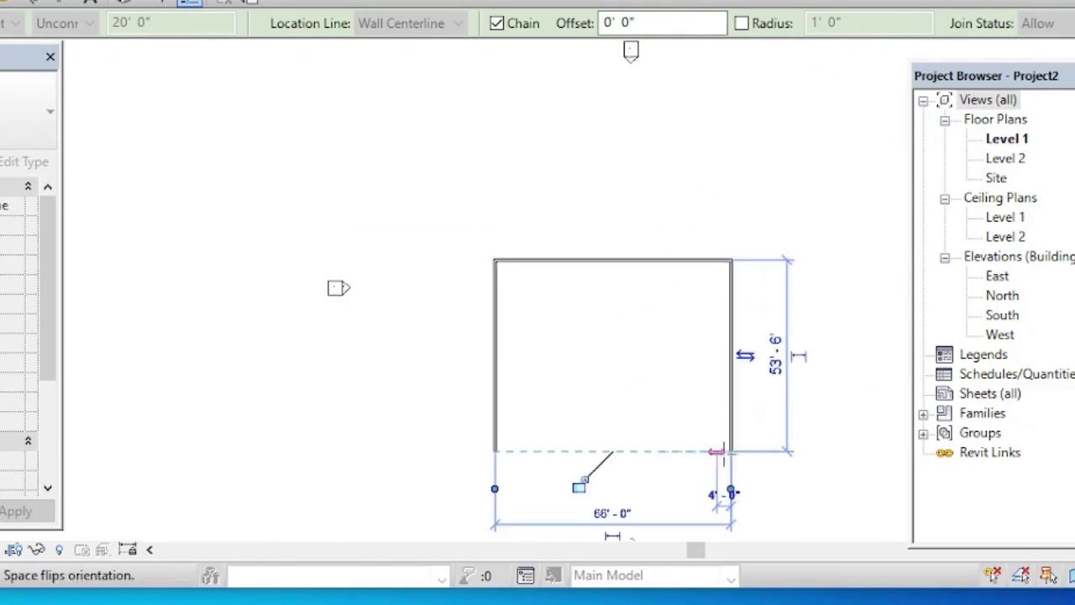
click(494, 452)
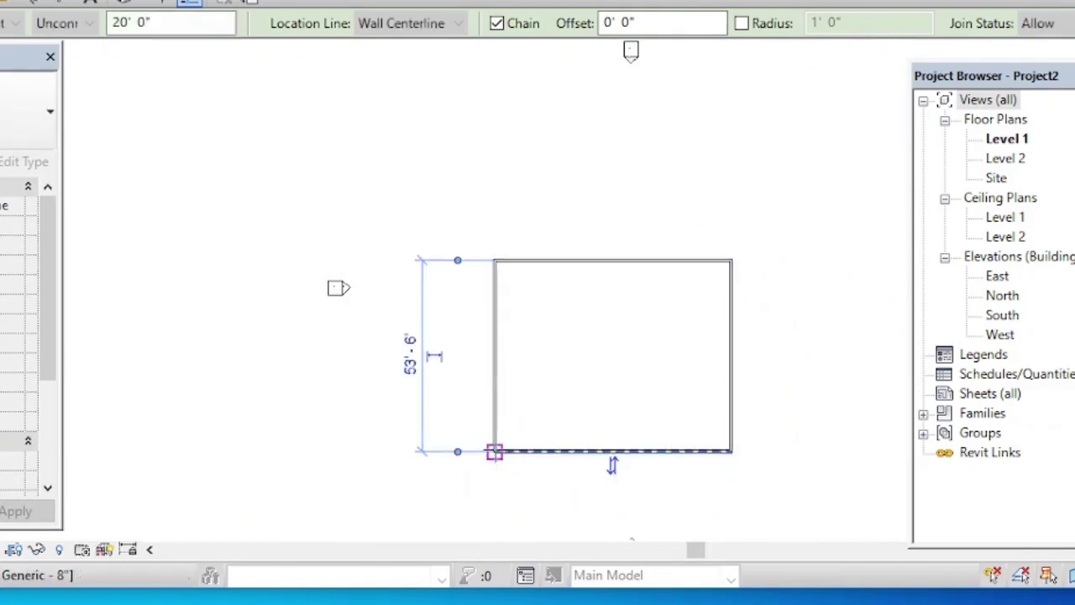
right_click(584, 223)
click(636, 238)
scroll(494, 290, up, 2)
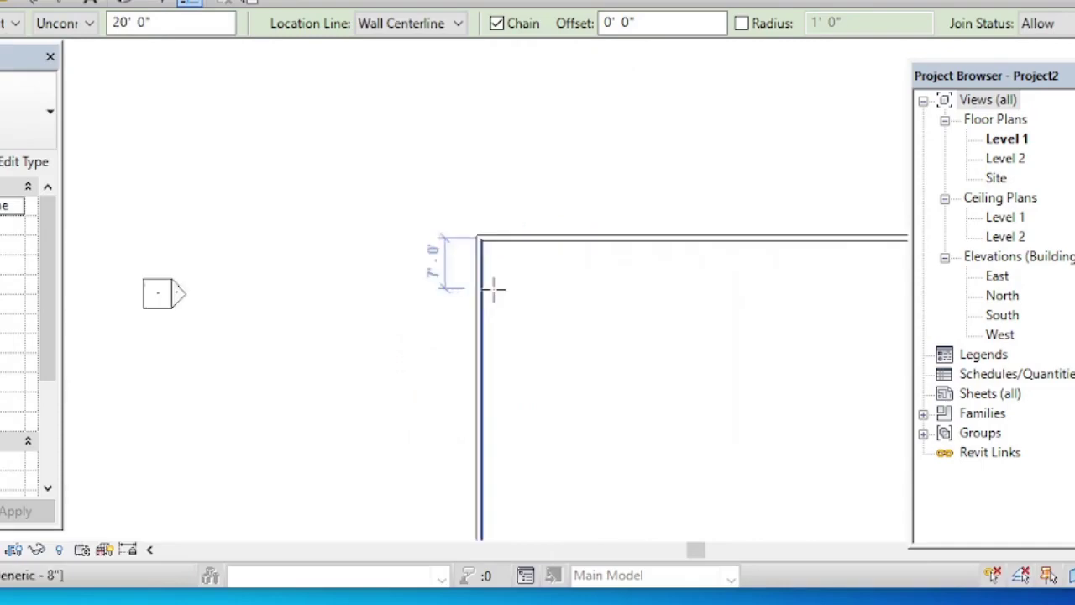
scroll(494, 290, up, 4)
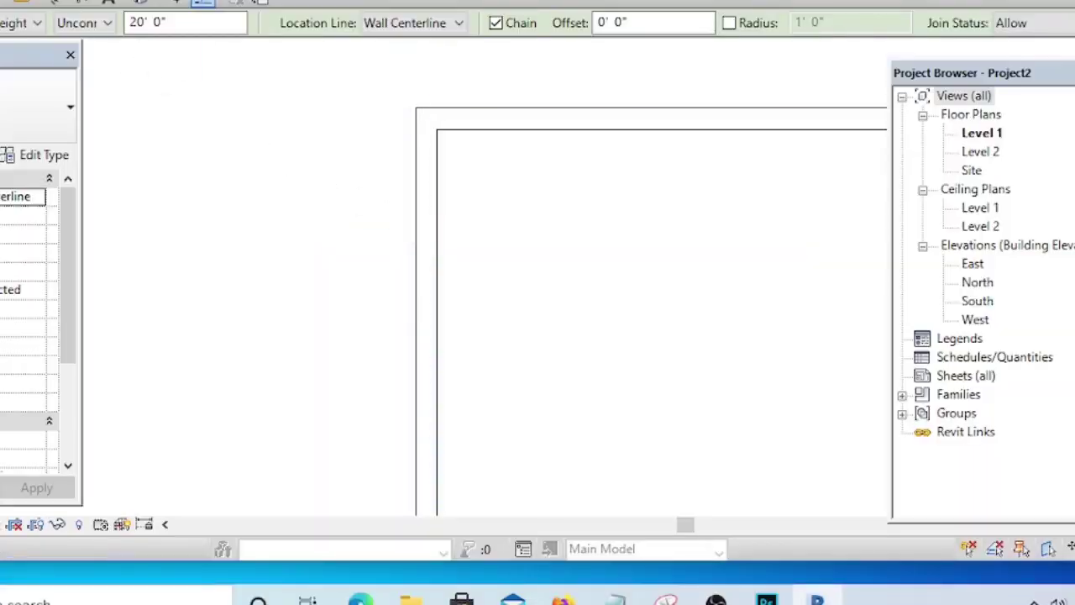
- Abandon a stray wall and delete the four walls of the first rectangle
key(Escape)
key(Escape)
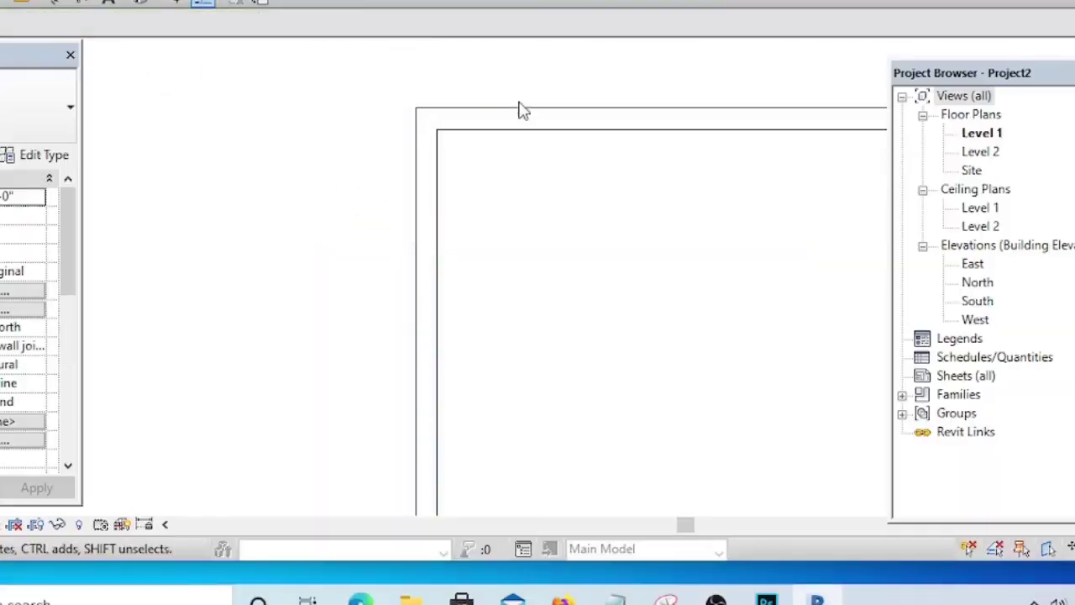
scroll(336, 192, down, 5)
scroll(324, 193, down, 1)
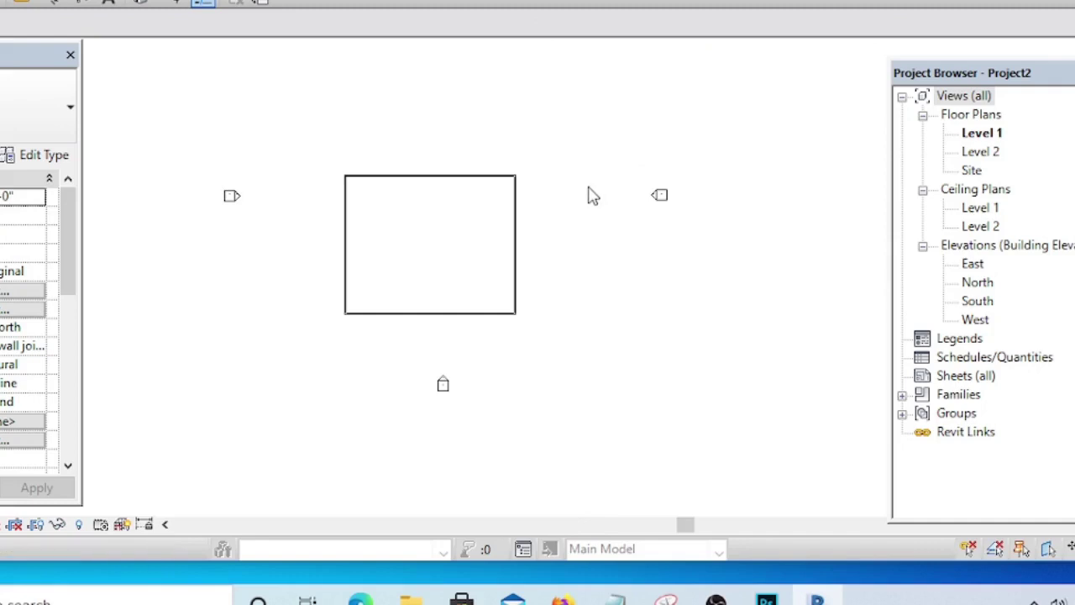
key(w)
key(a)
scroll(504, 177, up, 3)
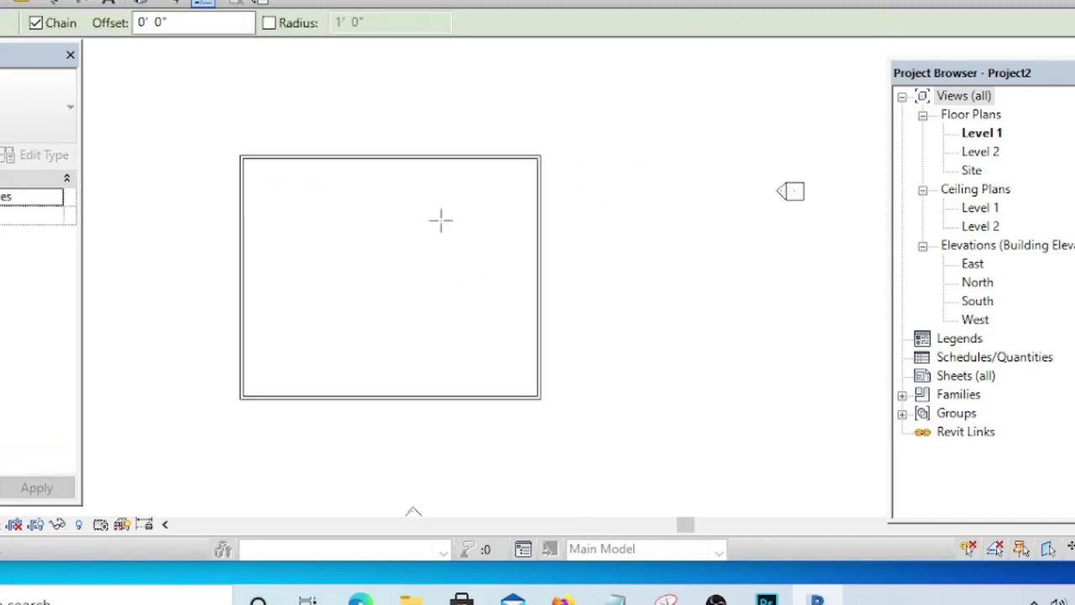
scroll(416, 220, up, 1)
click(466, 181)
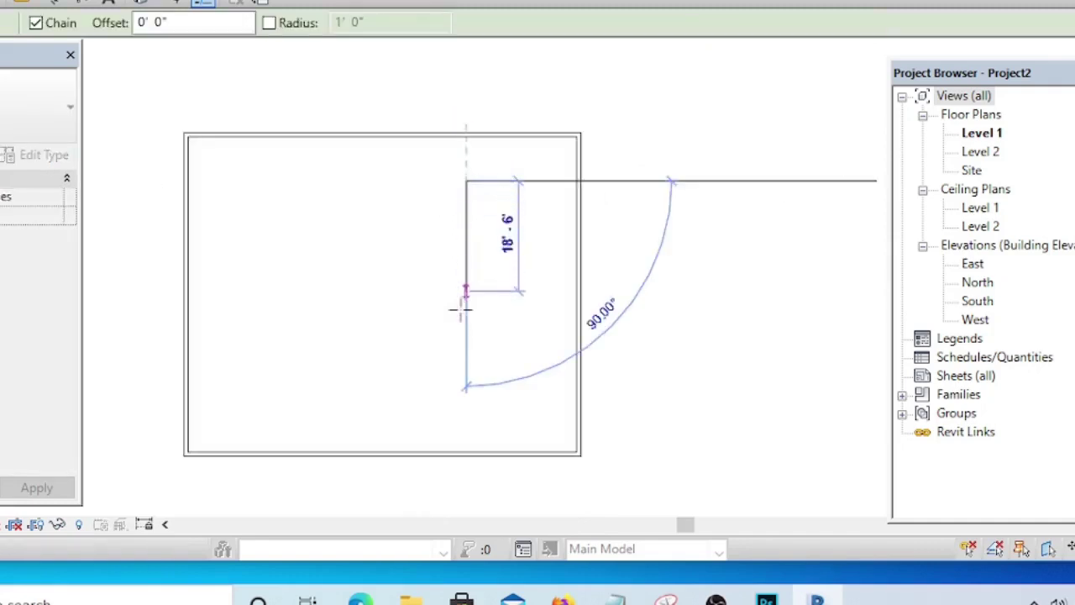
key(Escape)
key(Escape)
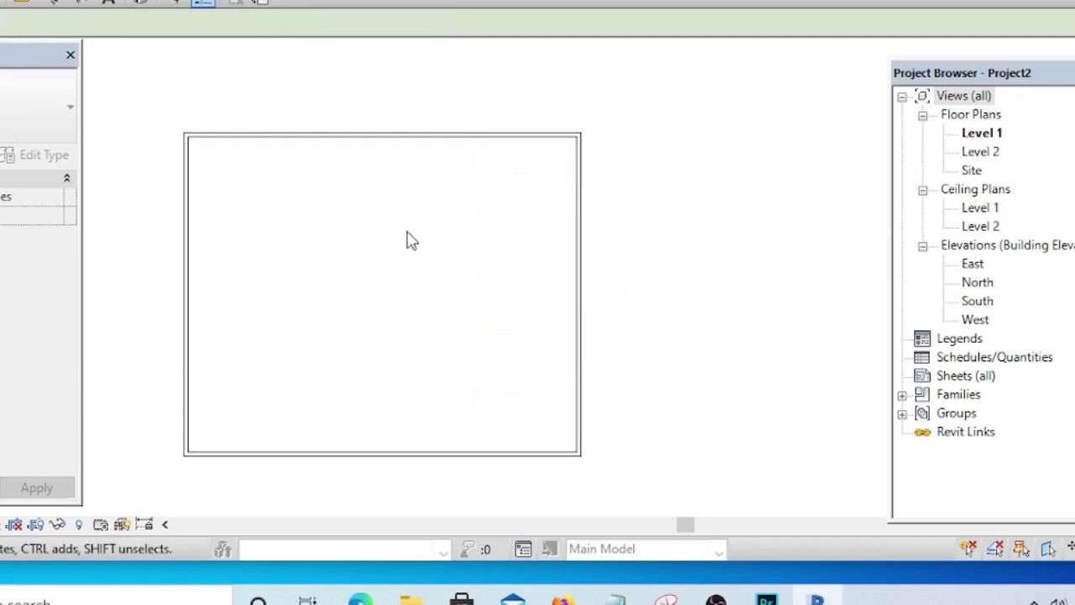
scroll(409, 241, down, 2)
drag(216, 115, 630, 422)
key(Delete)
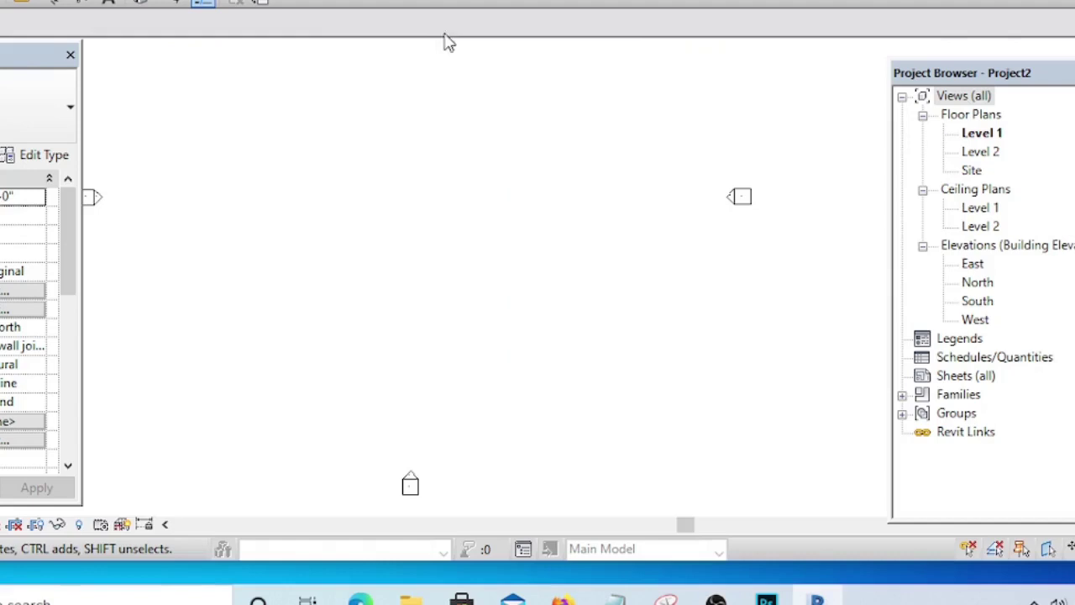
- Draw a trial 53'-6" vertical line near the top of the plan
key(w)
key(a)
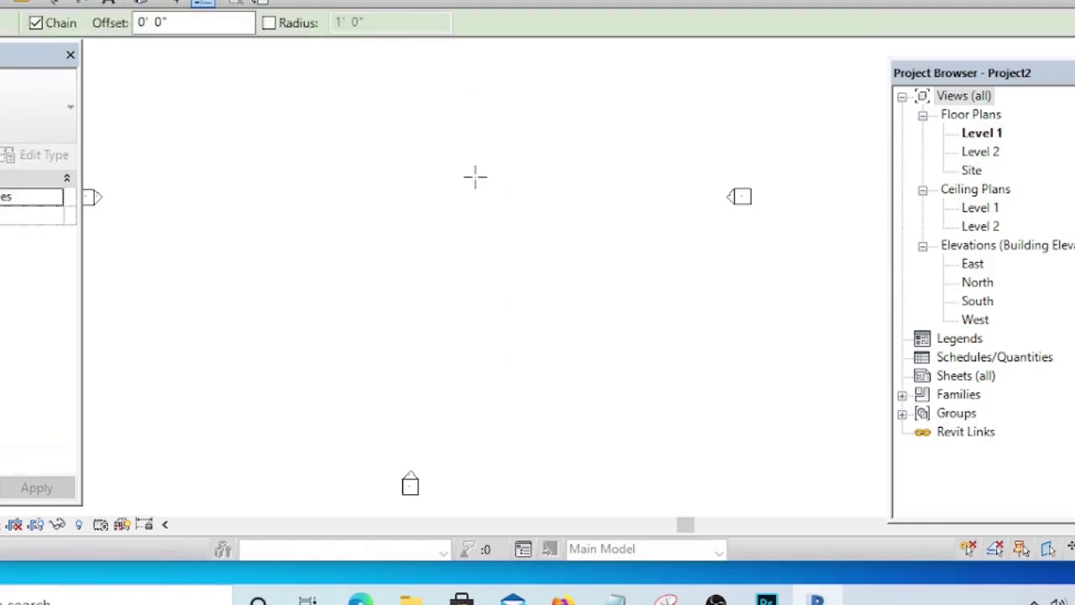
scroll(356, 235, up, 2)
click(331, 112)
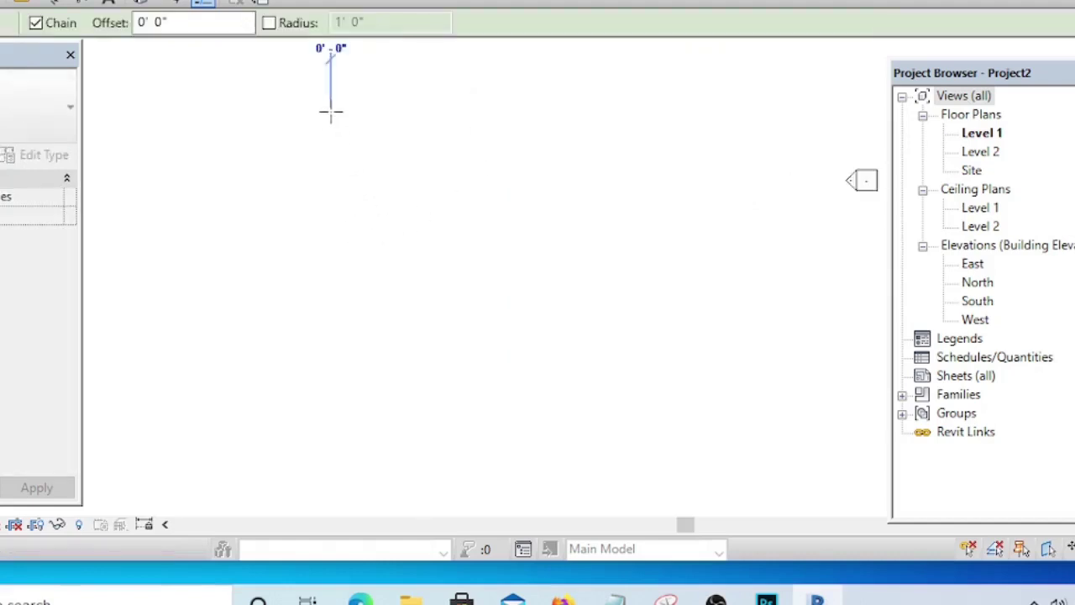
click(326, 388)
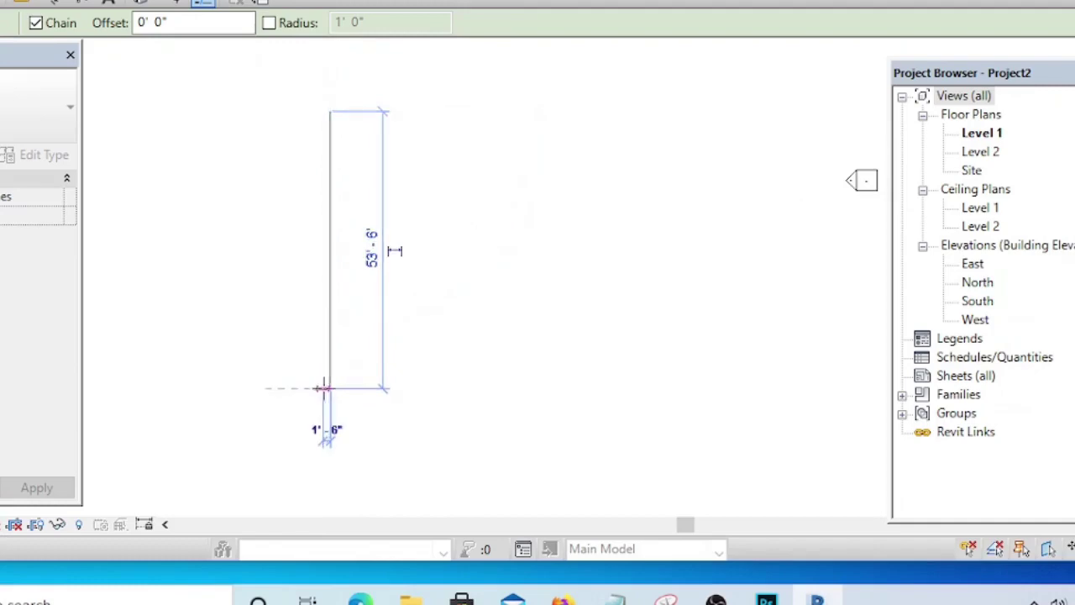
key(Escape)
- Cancel a second line and delete both trial vertical lines
scroll(348, 115, up, 1)
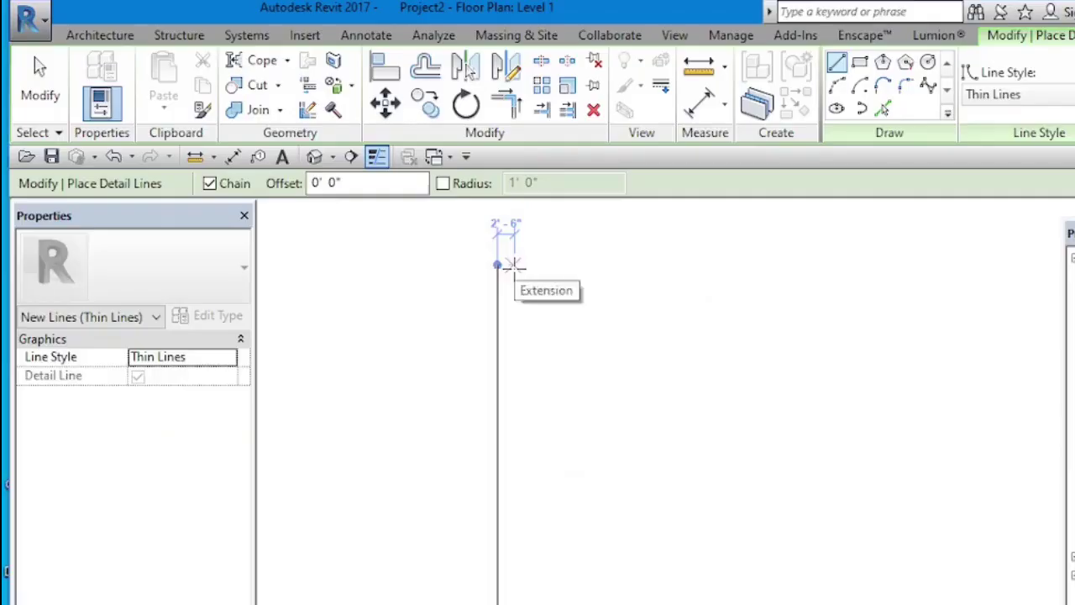
click(340, 105)
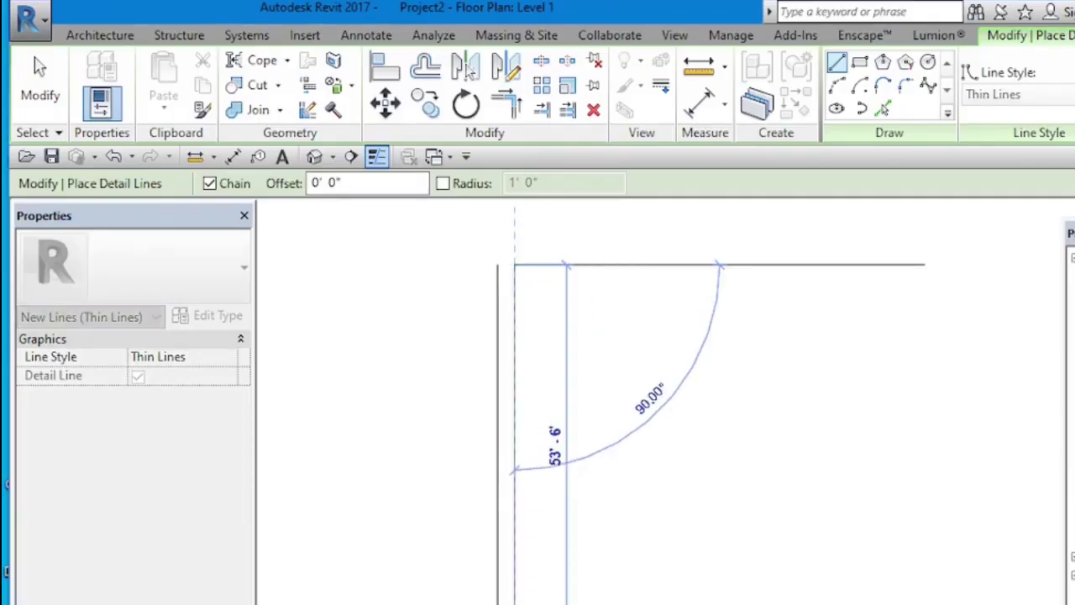
key(Escape)
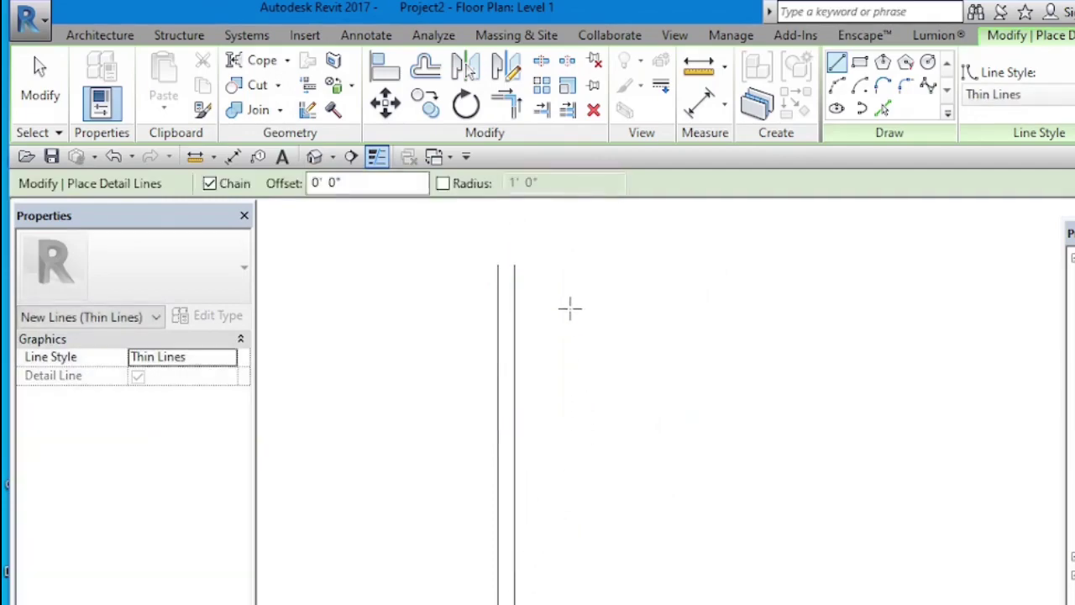
key(Escape)
drag(576, 240, 424, 415)
key(Delete)
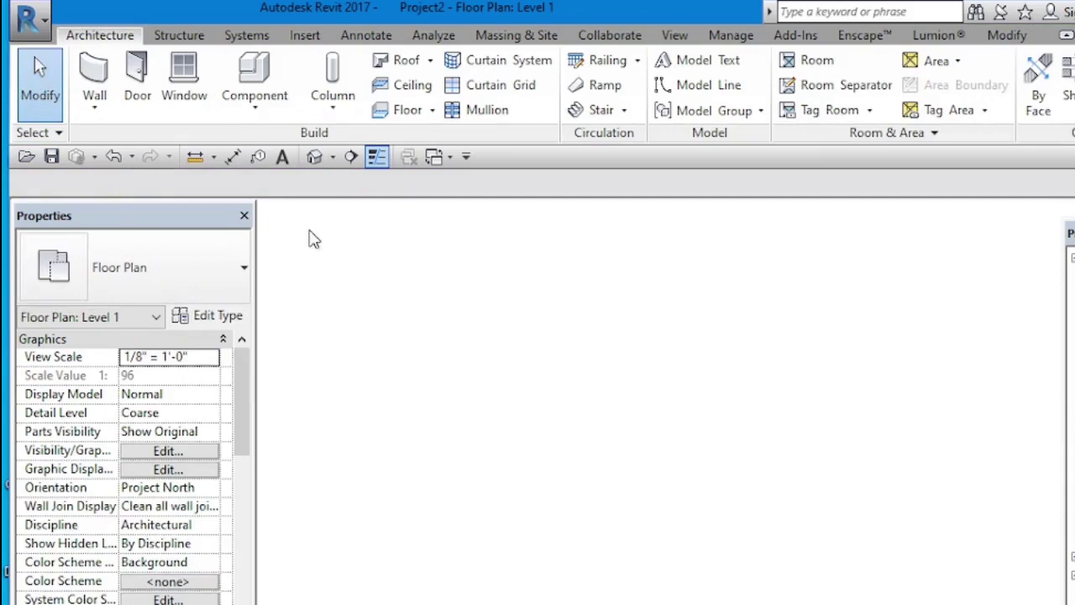
- Draw four Generic - 8" walls as a closed rectangle, about 50'-6" by 51'-6"
click(95, 82)
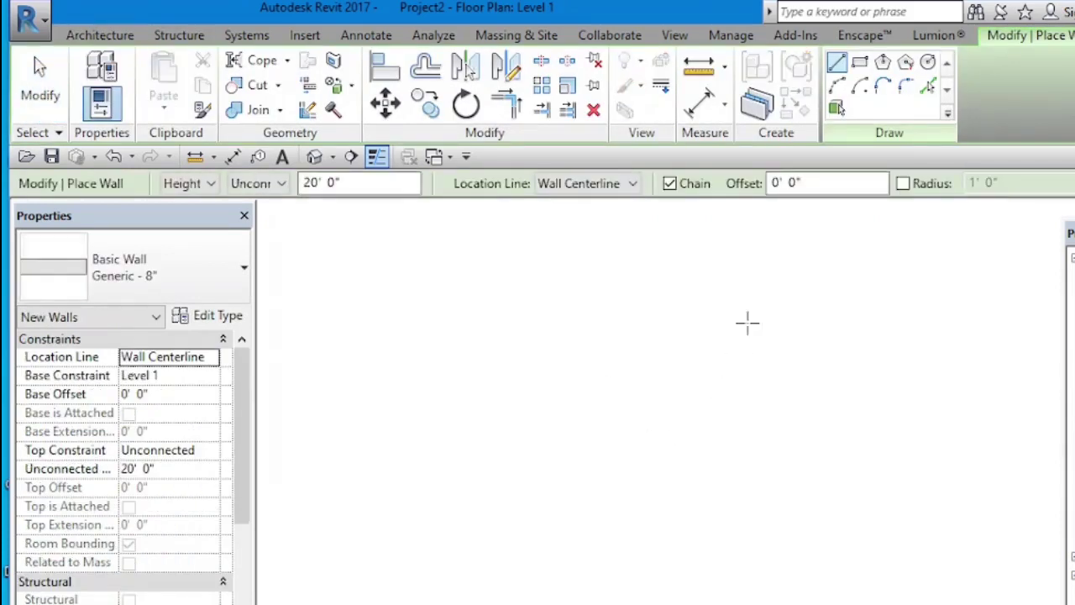
click(483, 298)
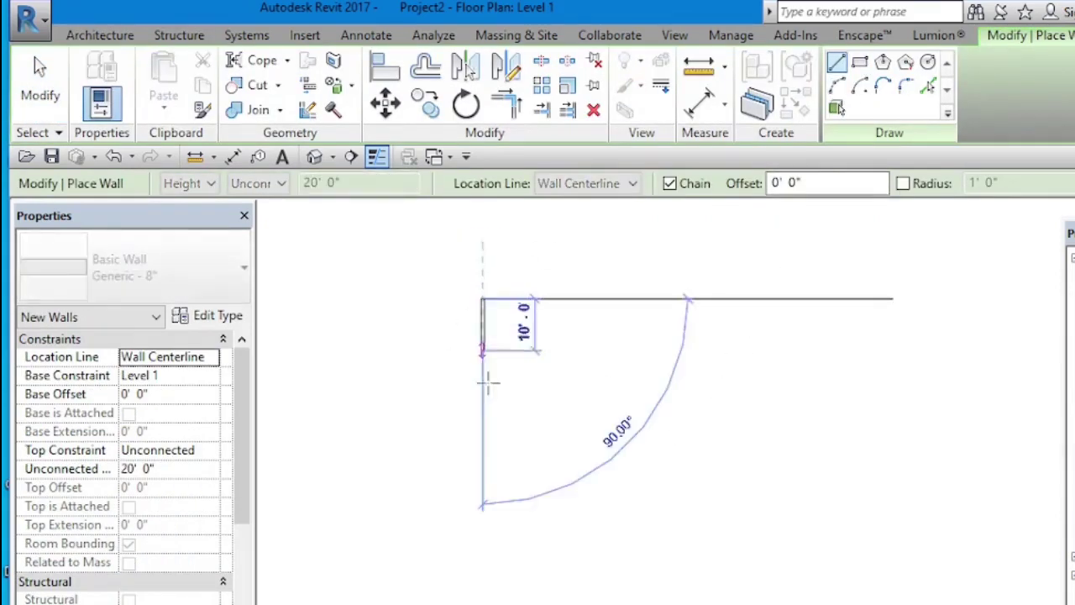
click(483, 564)
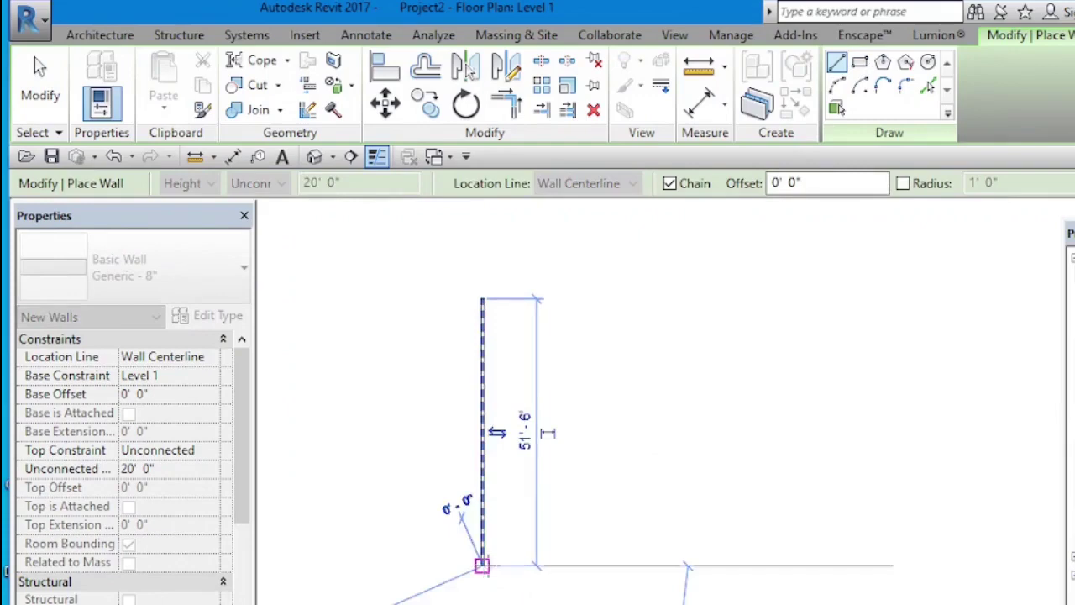
click(733, 565)
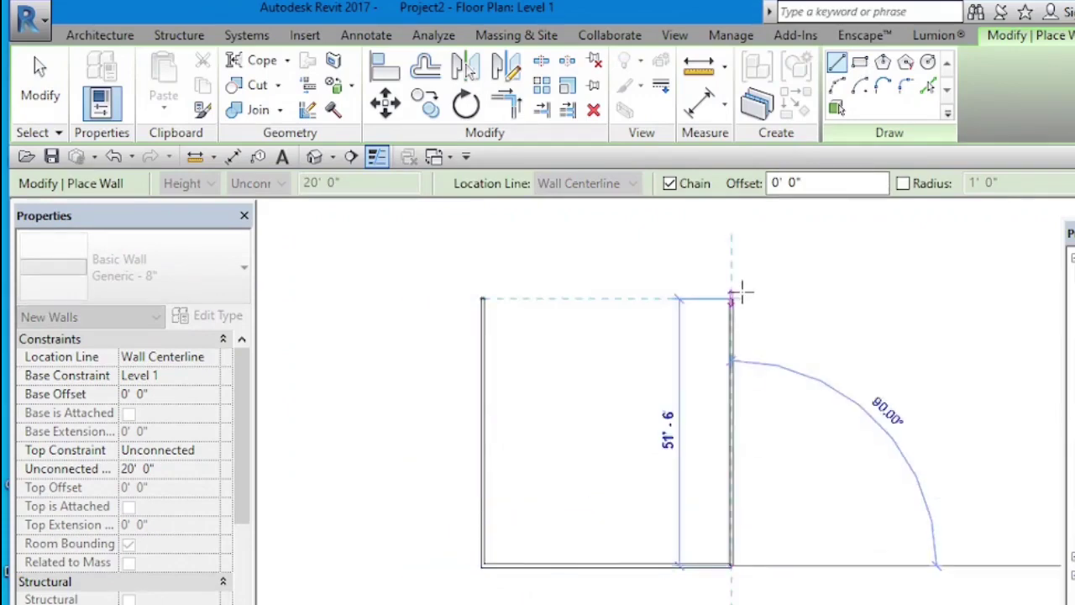
click(738, 296)
click(483, 298)
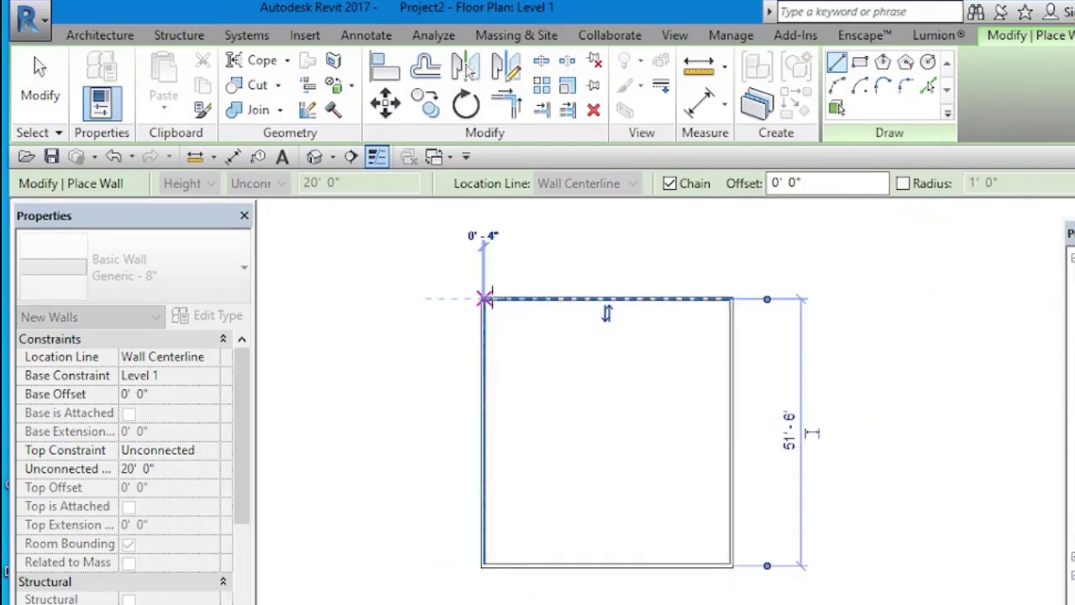
key(Escape)
key(Escape)
middle_drag(782, 571, 720, 523)
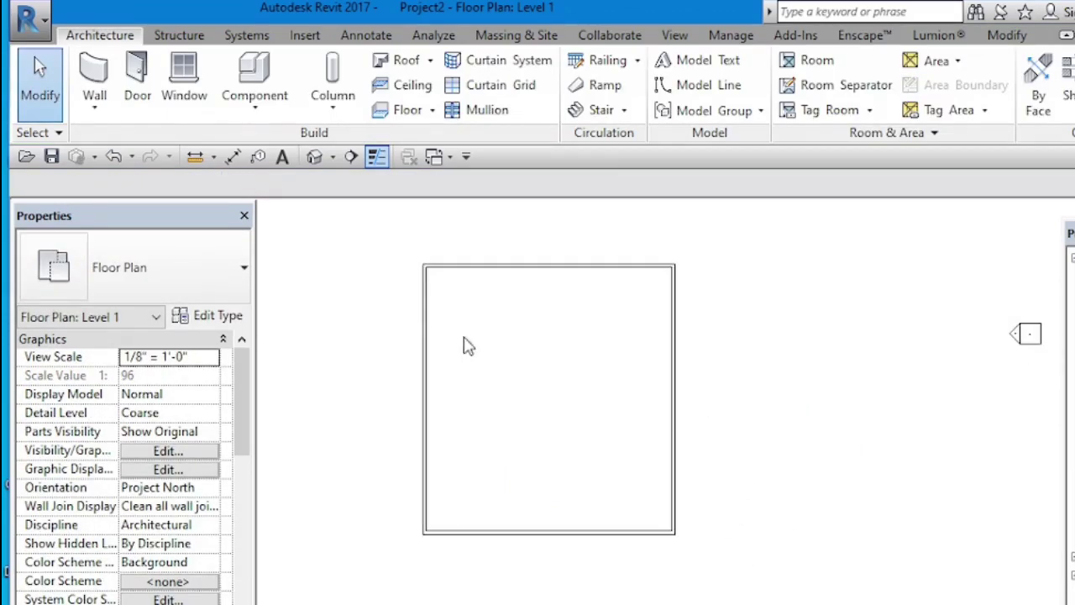
- Switch to the default {3D} view showing the four walls as an open-topped box
click(314, 158)
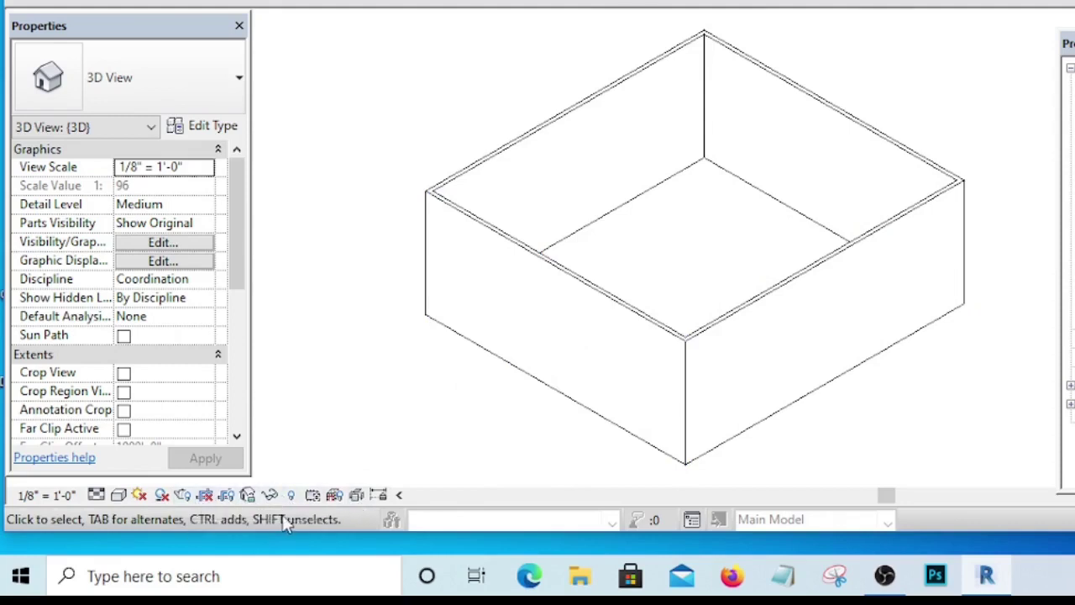
- Set the 3D visual style to Shaded and orbit the box from the front and above
click(119, 496)
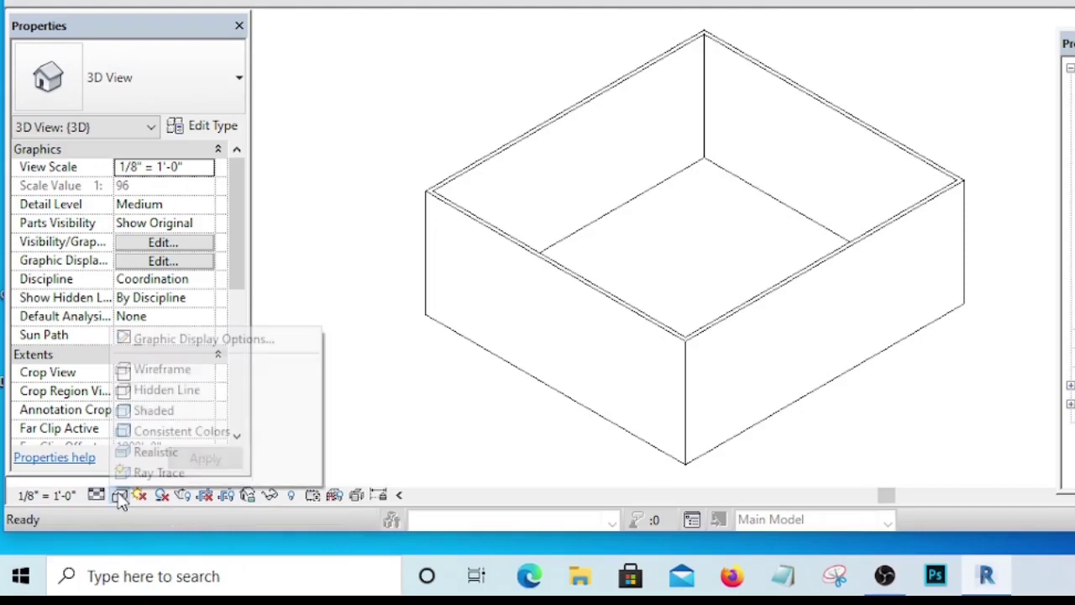
click(167, 412)
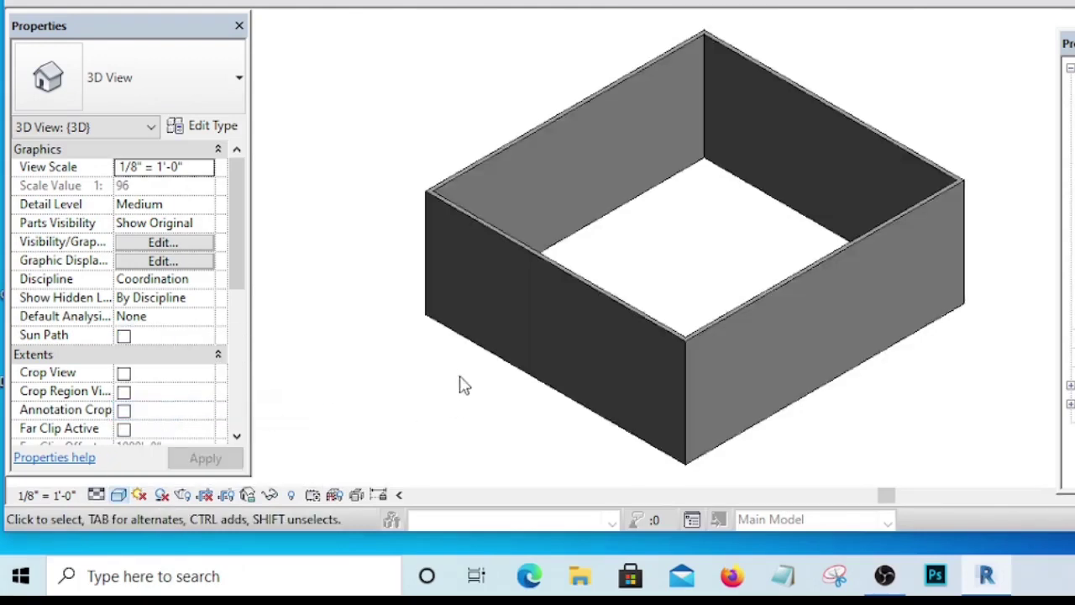
shift+middle_drag(465, 385, 758, 216)
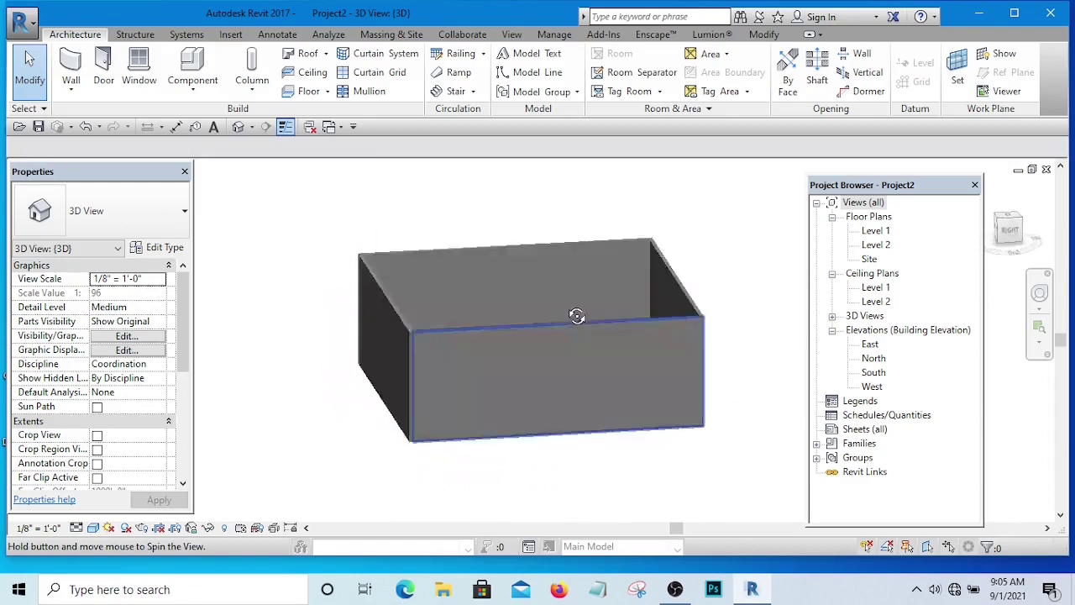
shift+middle_drag(577, 315, 663, 398)
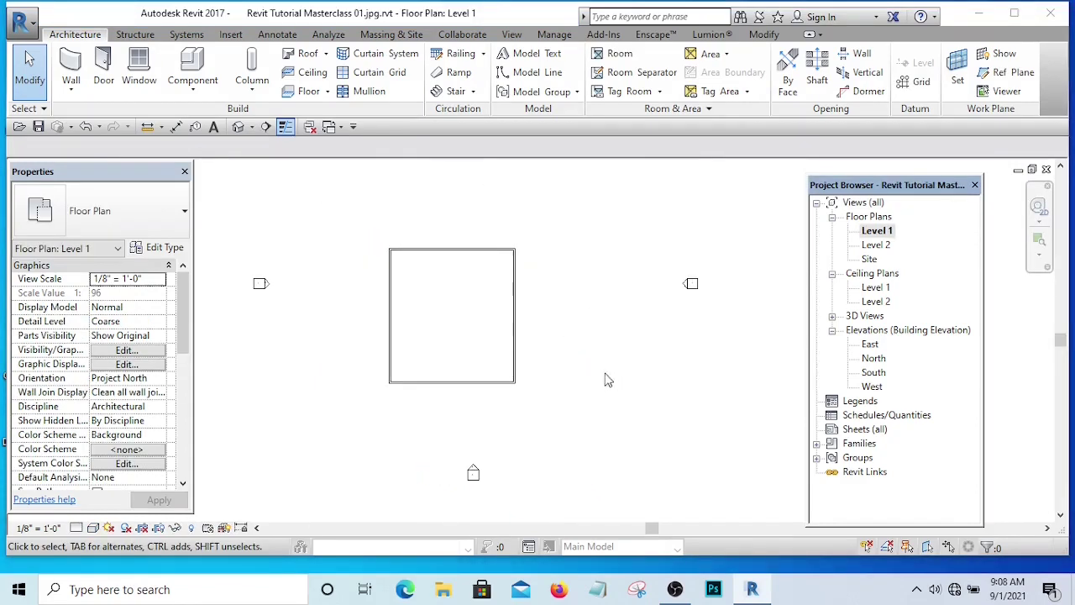
- Place Single-Flush 32" x 84" doors in the room's left and bottom walls
click(102, 69)
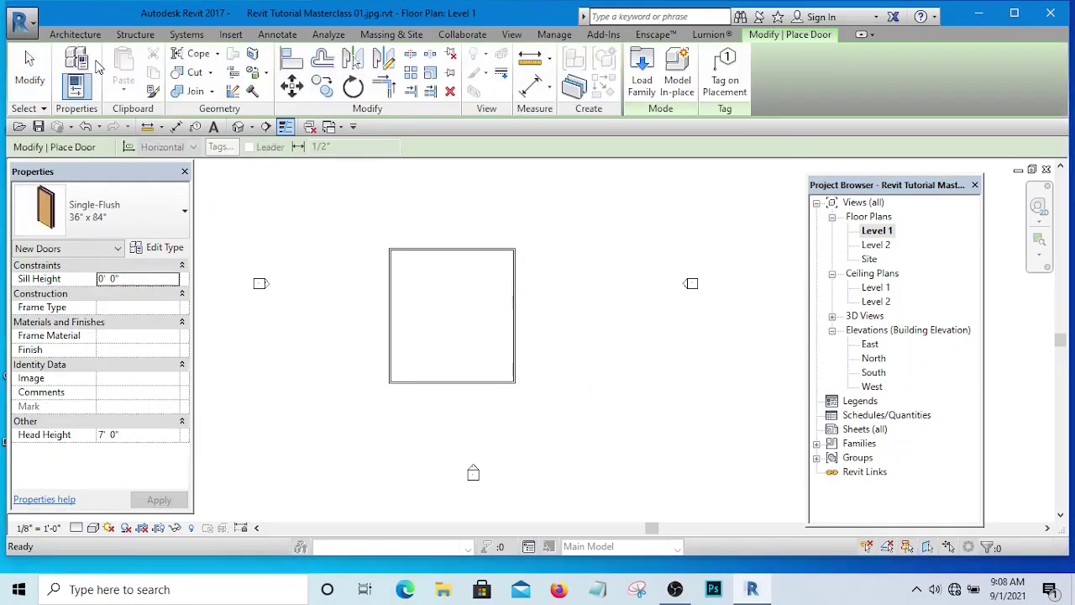
click(123, 218)
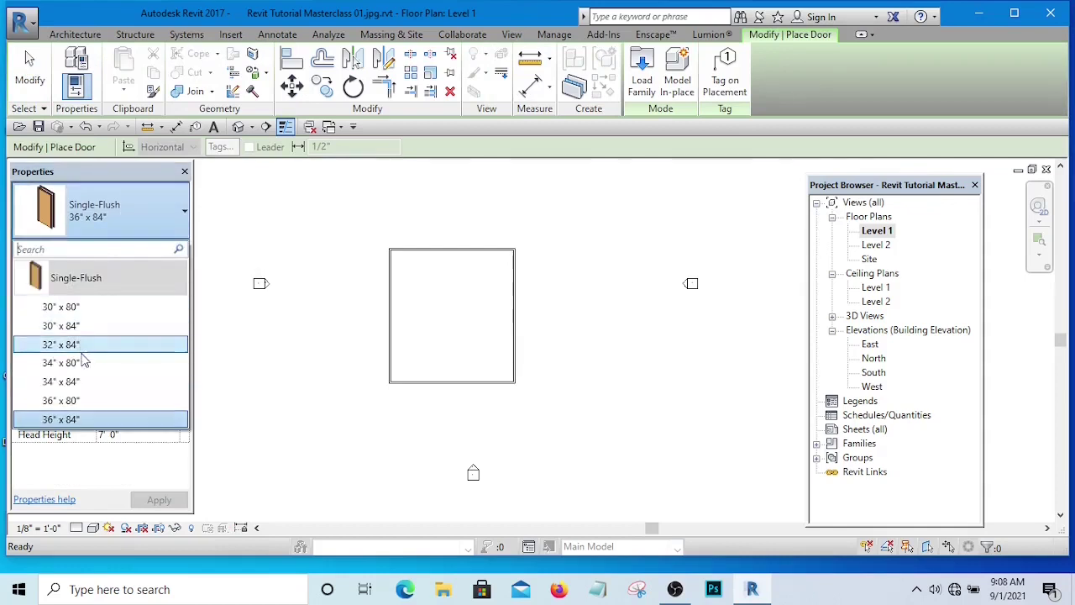
click(87, 344)
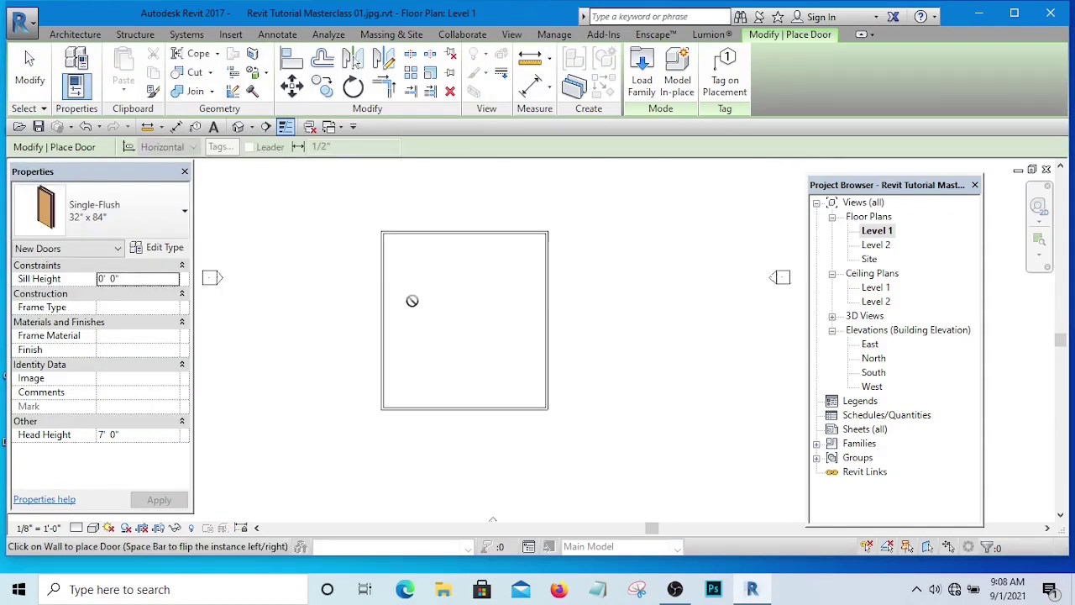
scroll(378, 295, up, 5)
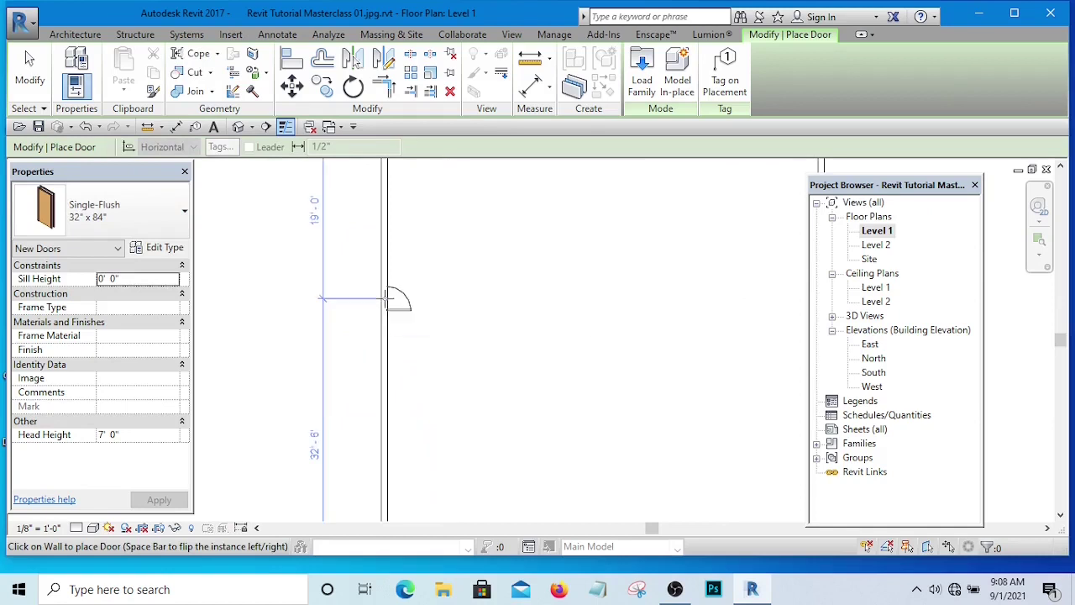
click(396, 299)
scroll(400, 300, down, 3)
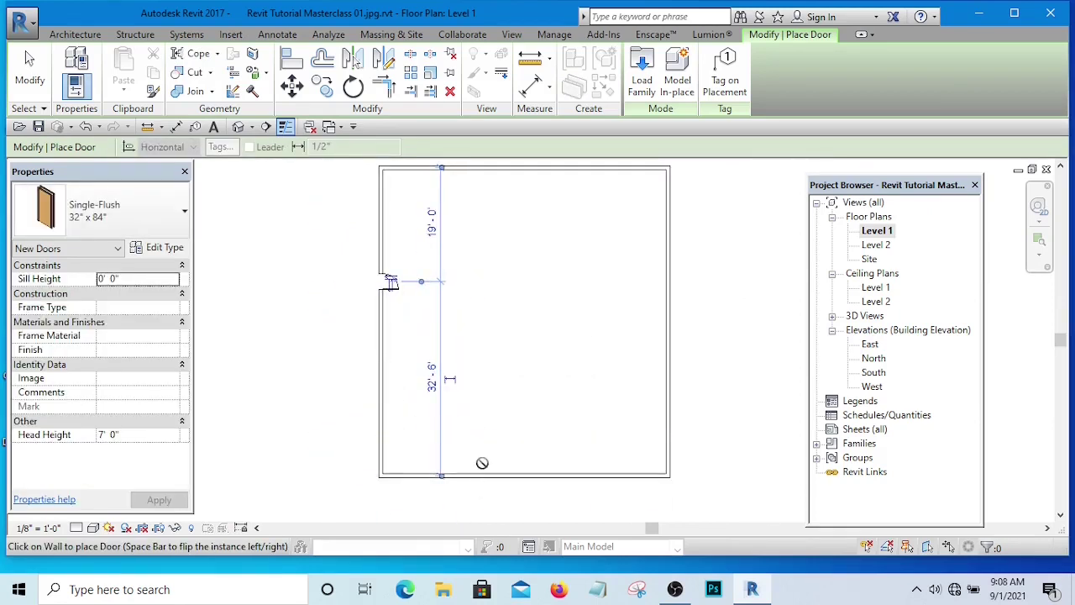
click(415, 467)
scroll(414, 467, down, 2)
key(Escape)
key(Escape)
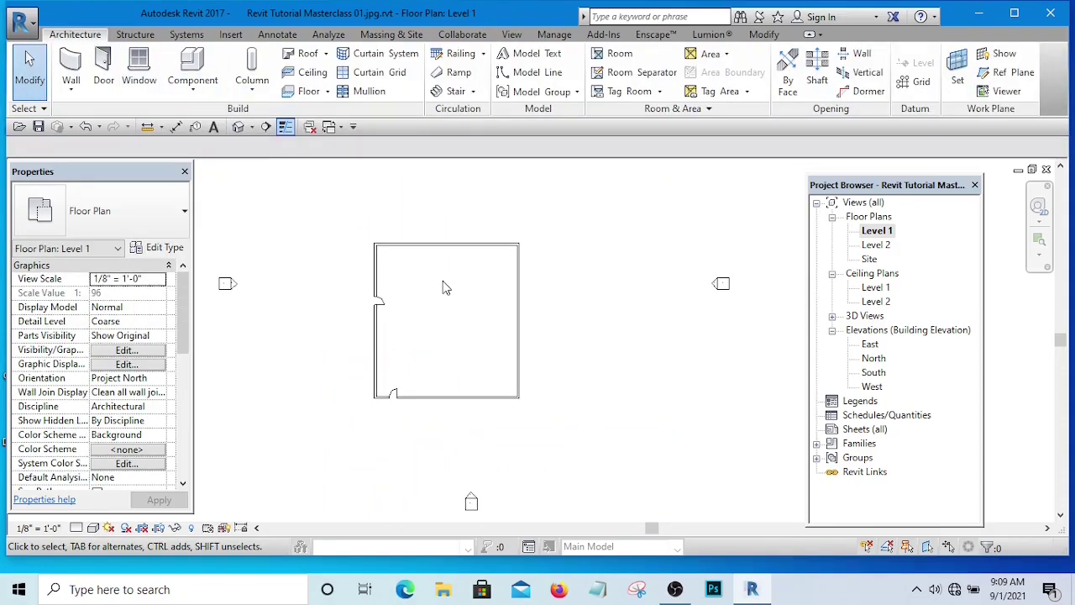
- Place a Fixed 36" x 72" window in the top wall, then zoom to see the whole room
click(136, 67)
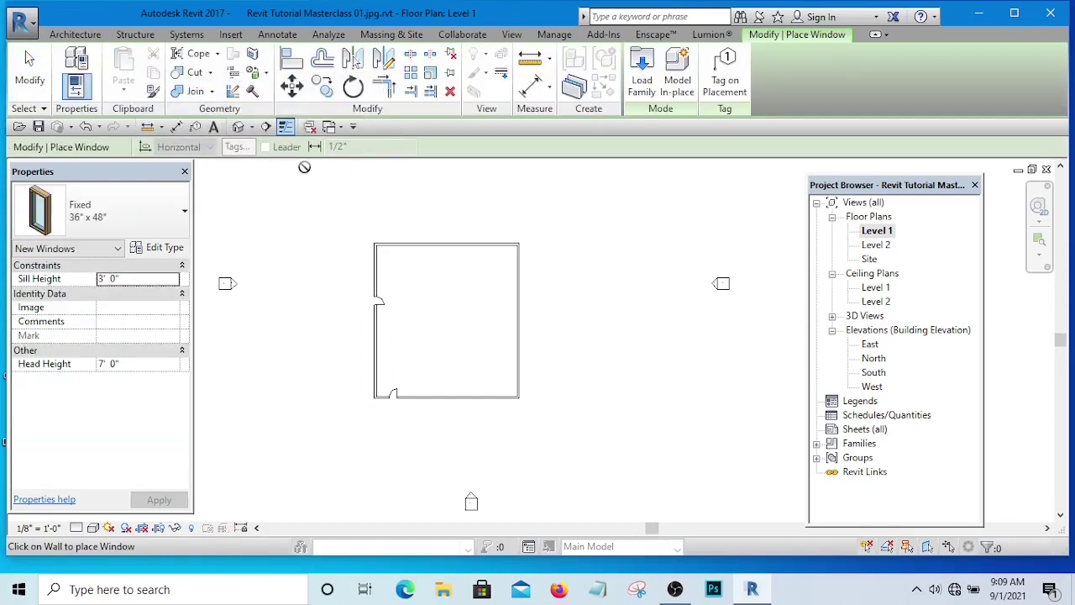
click(137, 204)
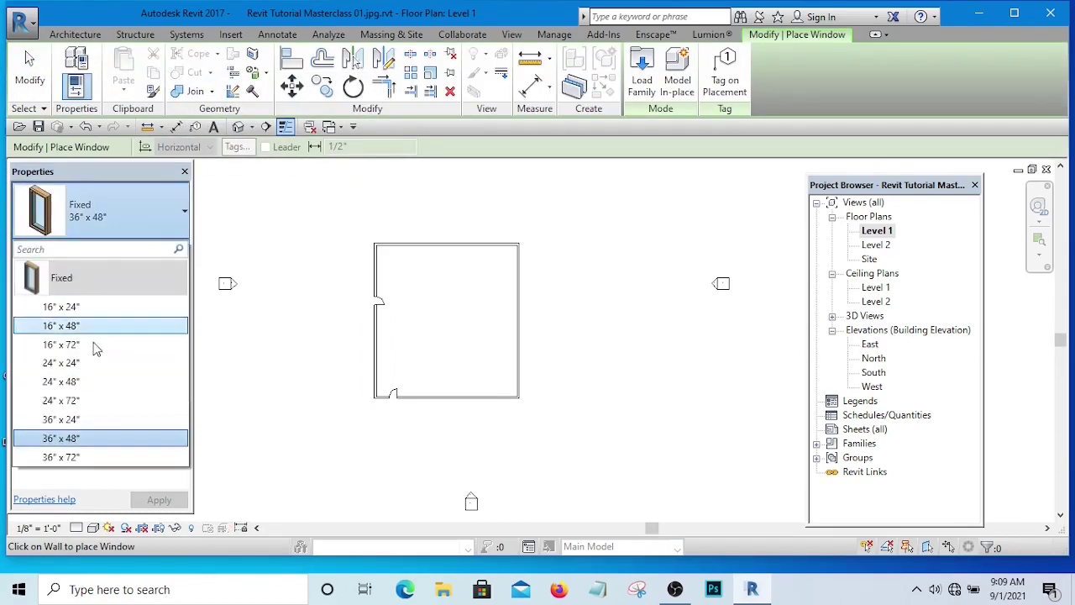
click(80, 457)
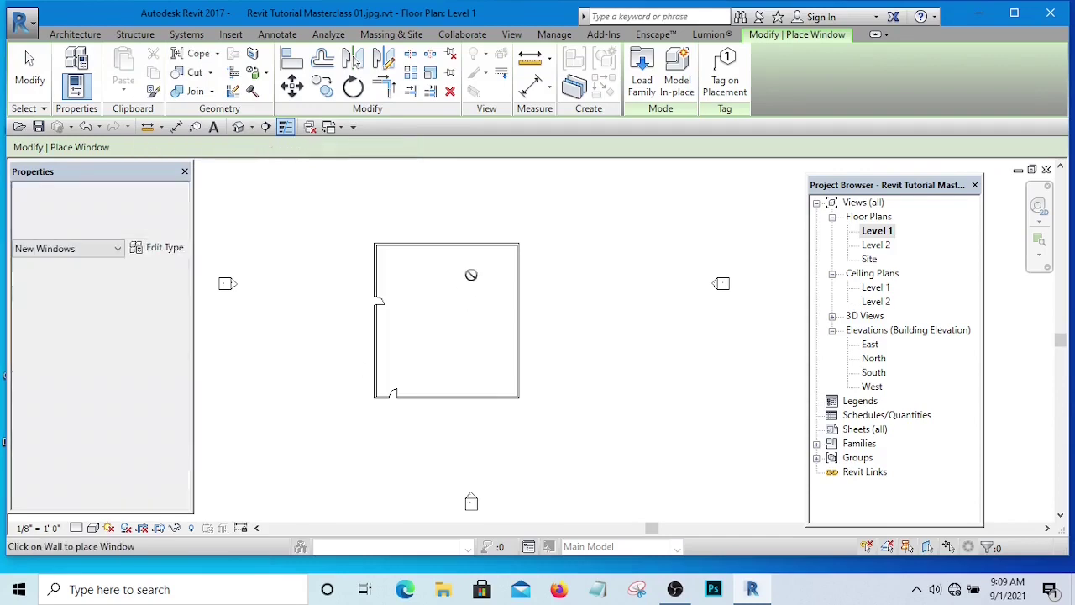
scroll(444, 243, up, 4)
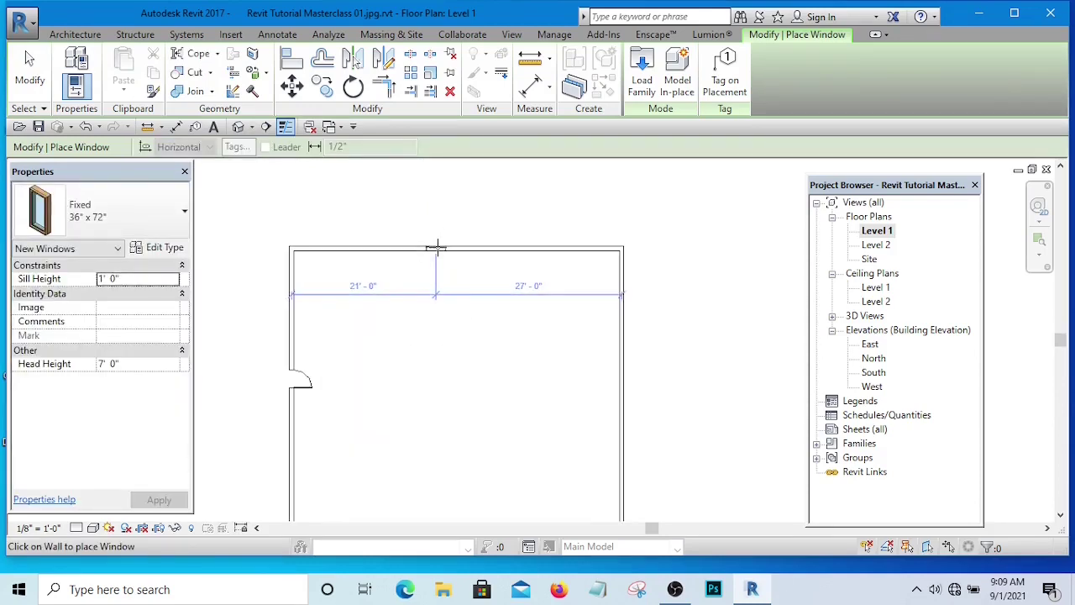
click(436, 246)
scroll(515, 268, up, 4)
key(Escape)
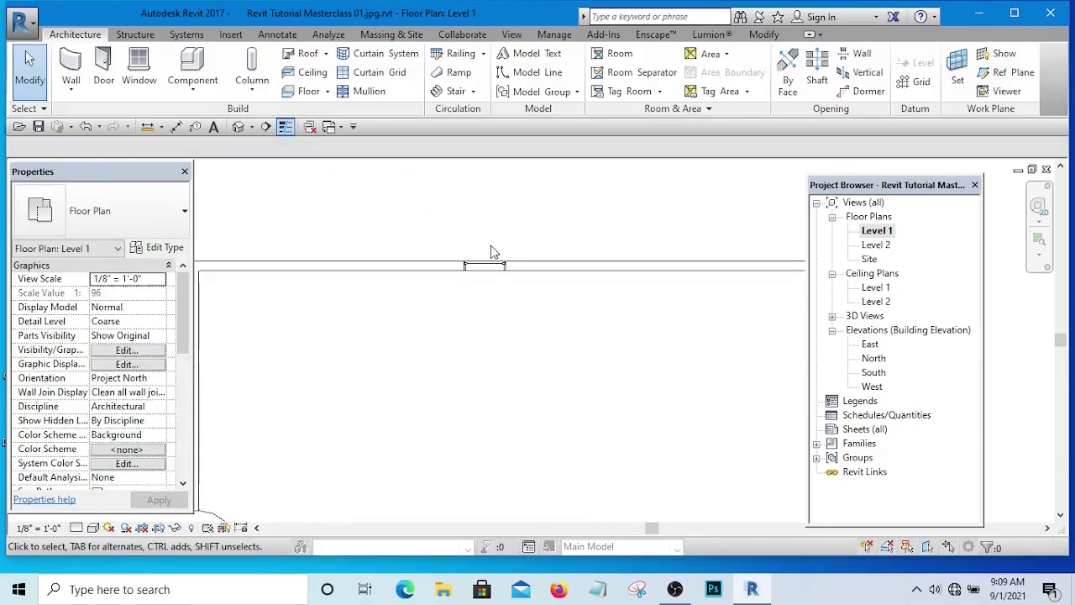
scroll(494, 252, up, 7)
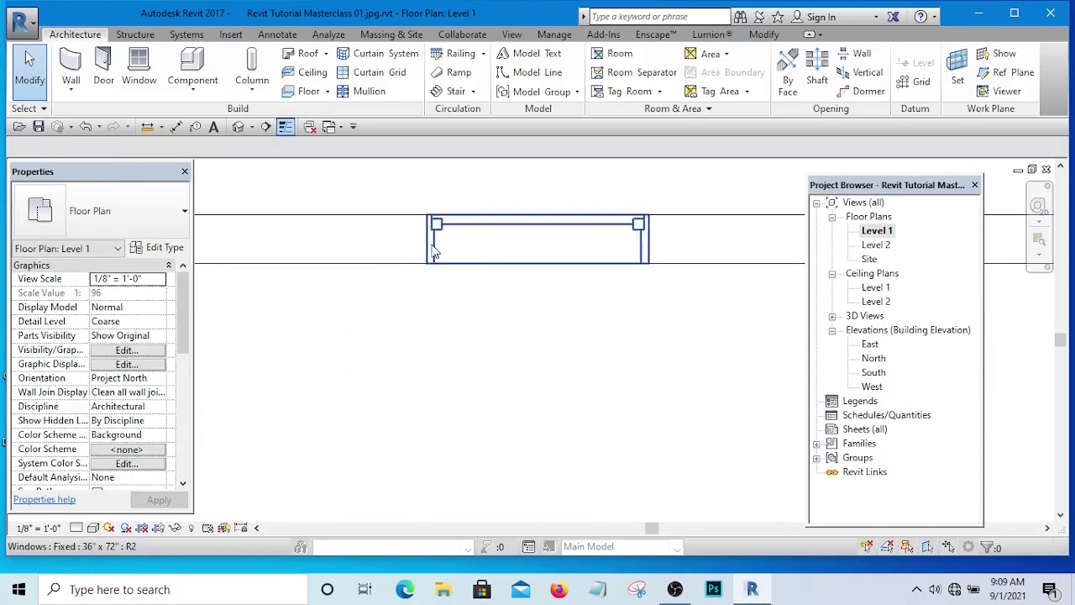
scroll(395, 262, down, 3)
scroll(363, 325, up, 1)
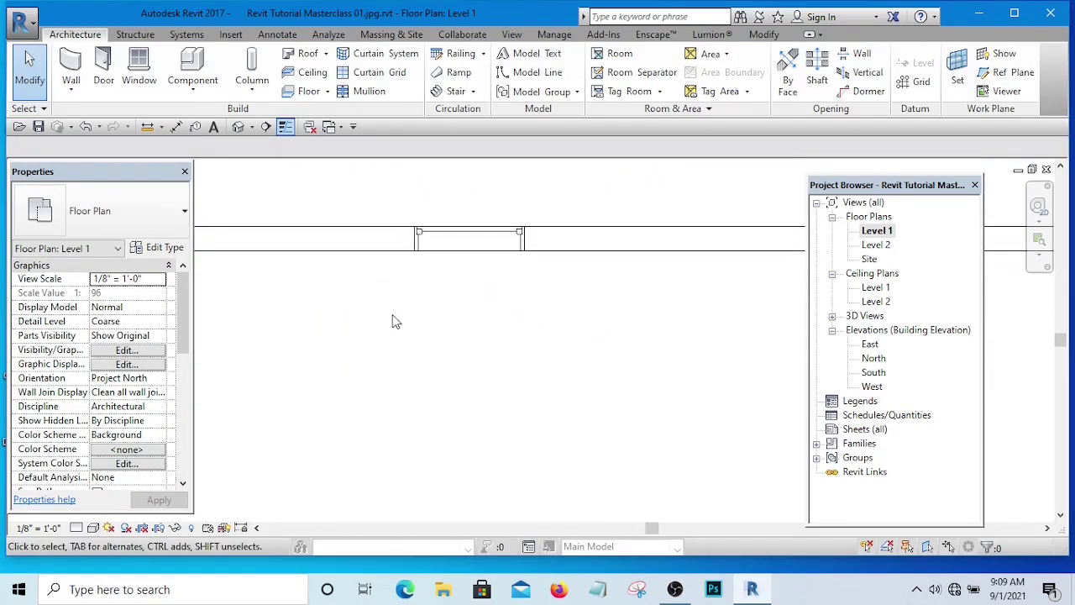
scroll(500, 269, down, 8)
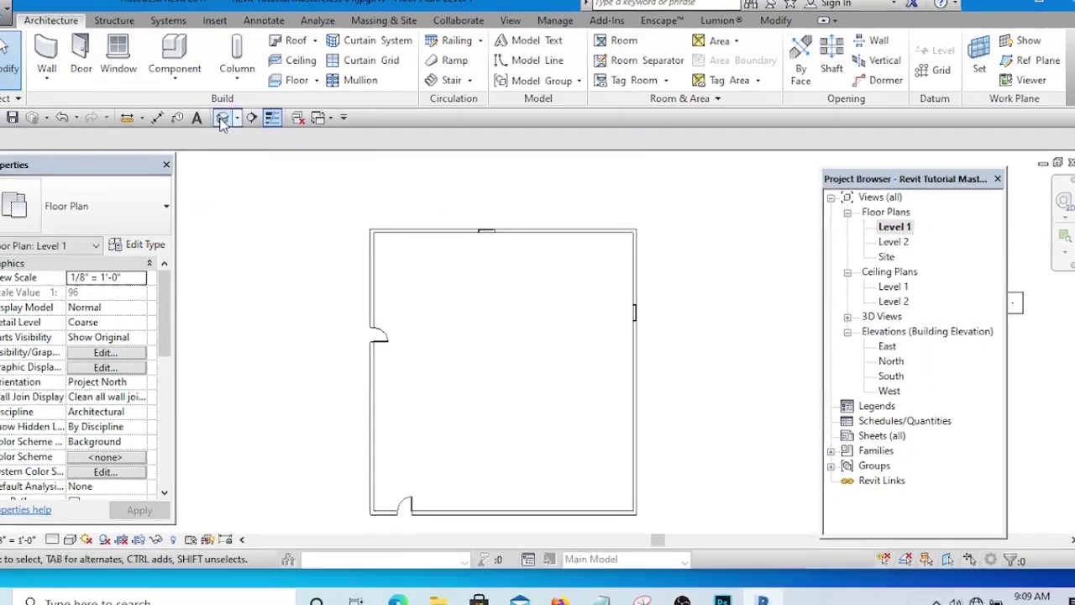
- Orbit the default 3D view around the door, then tile it beside the Level 1 plan with WT
click(239, 126)
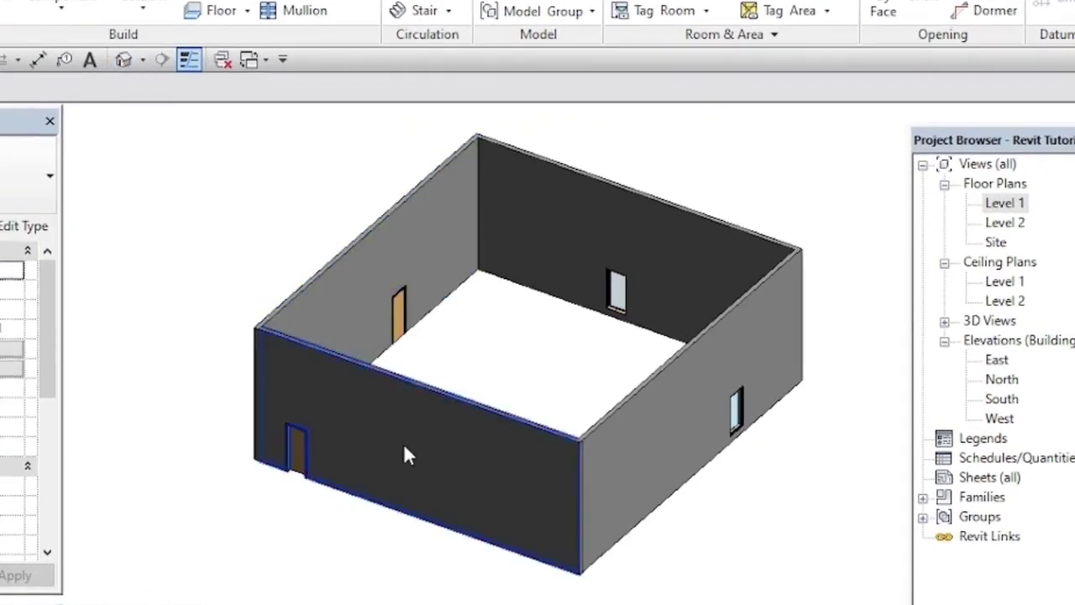
shift+middle_drag(714, 517, 907, 409)
scroll(631, 514, up, 2)
scroll(632, 514, up, 6)
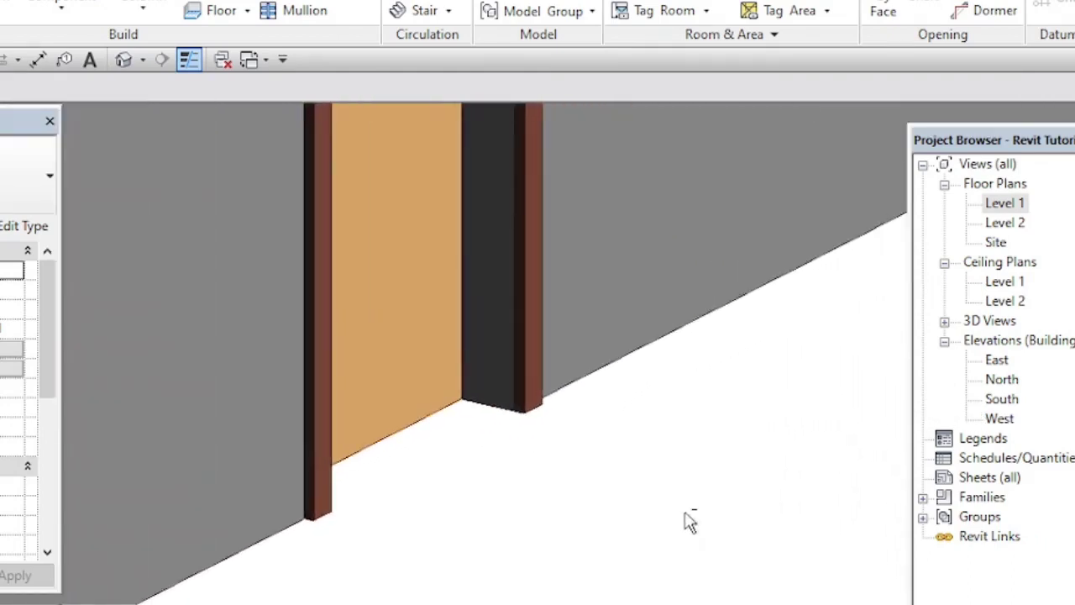
shift+middle_drag(689, 521, 634, 494)
scroll(638, 521, down, 4)
scroll(638, 521, down, 3)
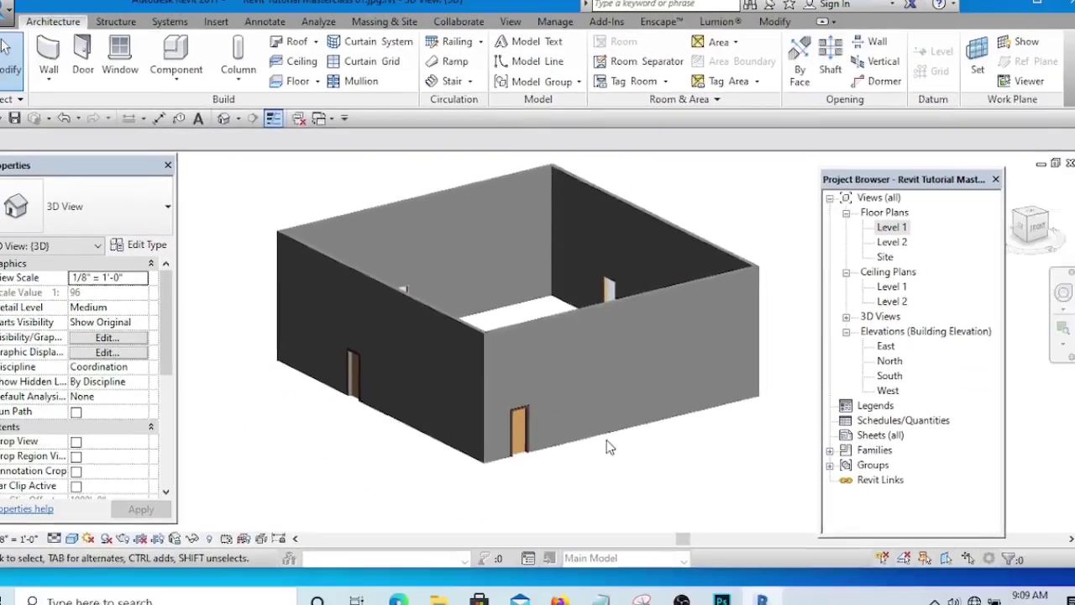
key(w)
key(t)
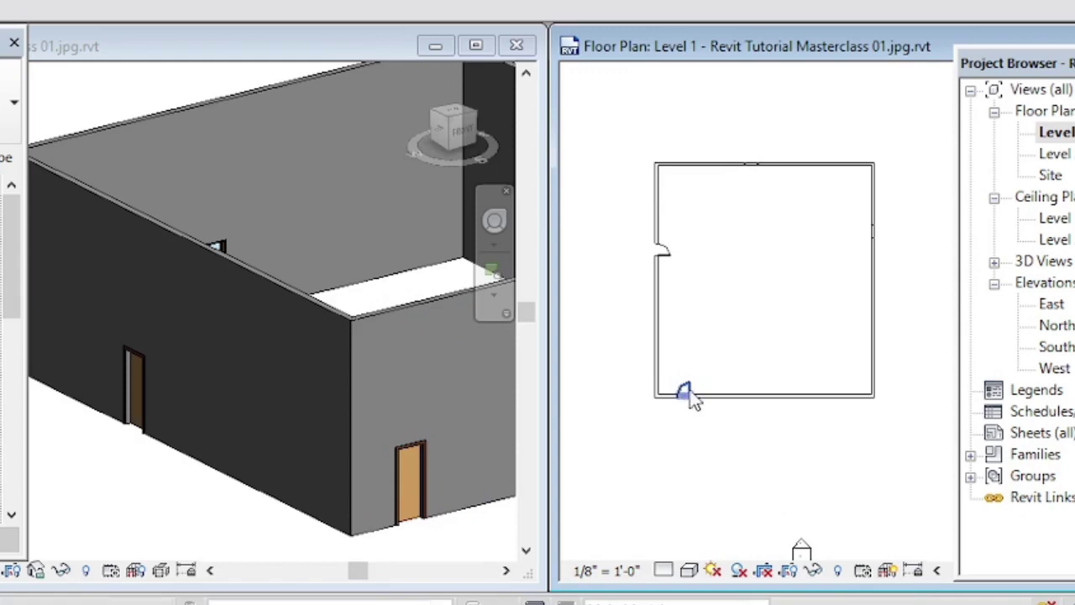
- Slide the bottom-wall door right, then settle it about 8'-0" from the left corner
mouse_move(684, 402)
mouse_down()
mouse_move(831, 398)
mouse_move(785, 410)
mouse_up()
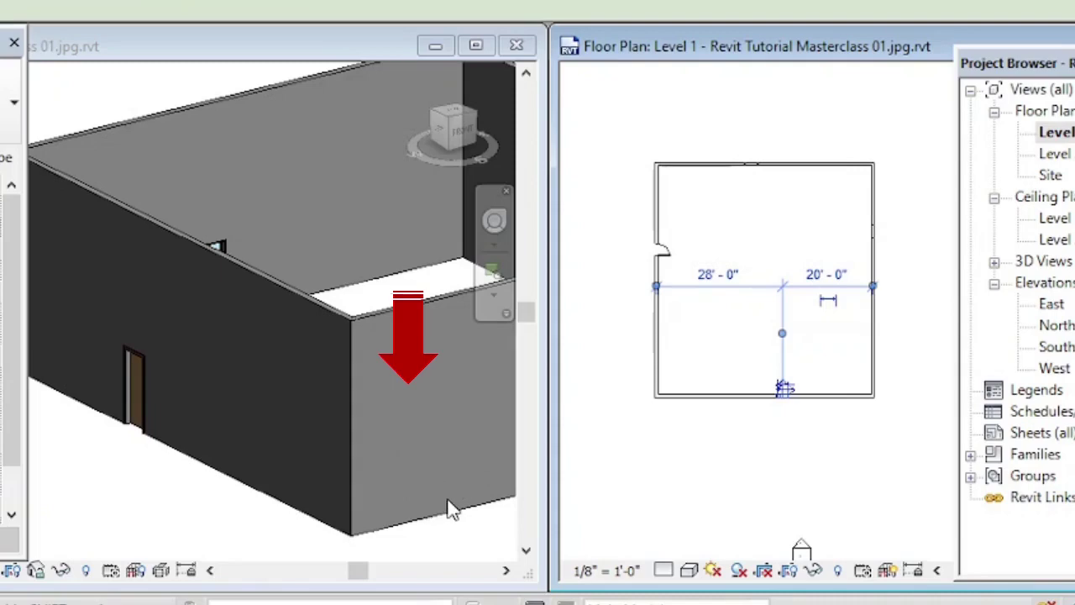
click(686, 246)
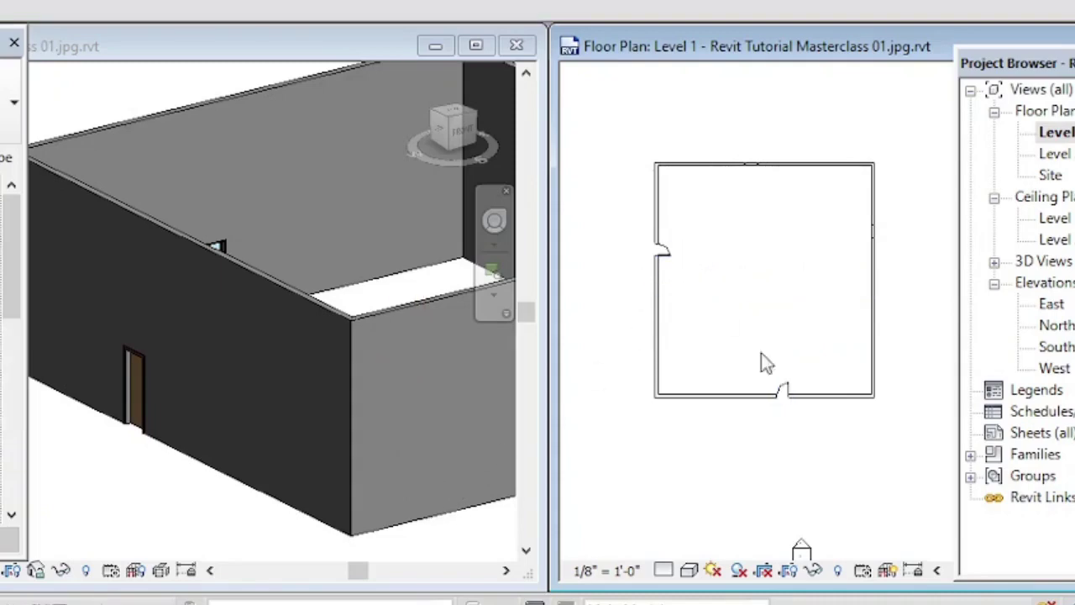
click(702, 412)
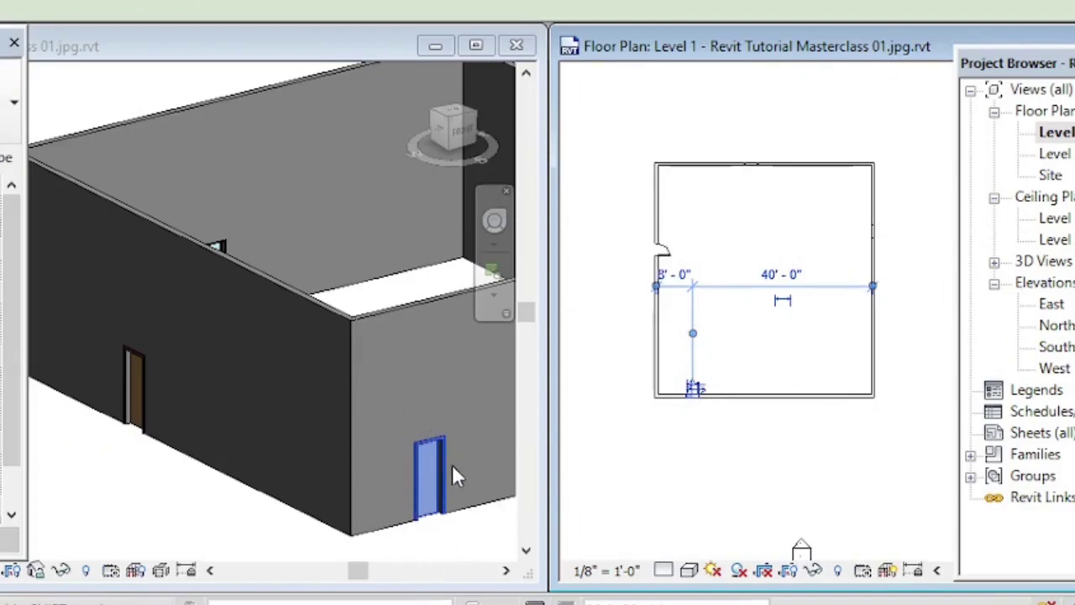
click(744, 431)
scroll(709, 400, up, 4)
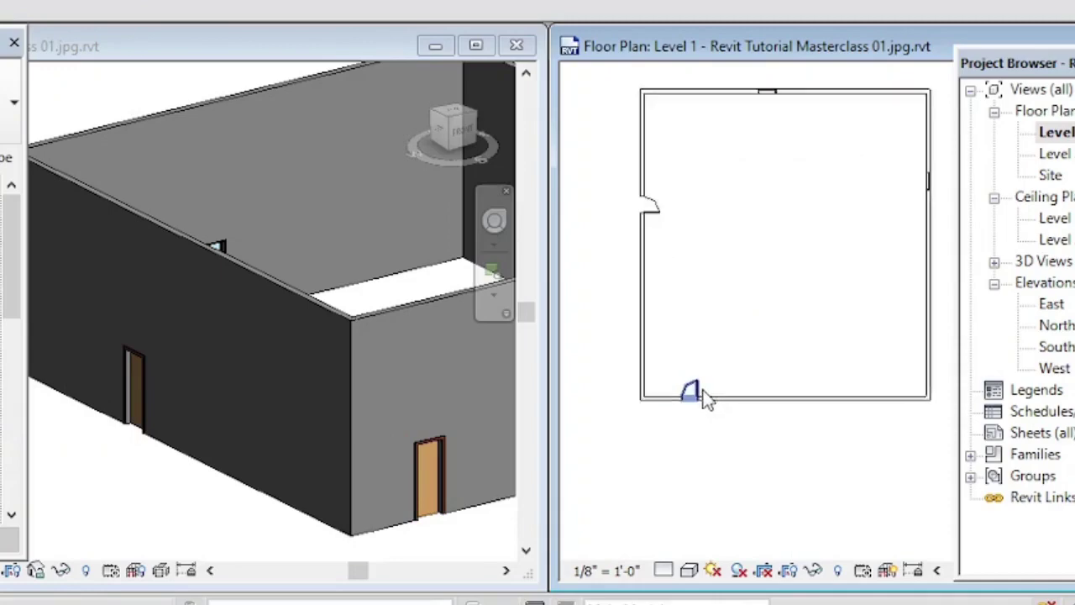
scroll(706, 401, up, 1)
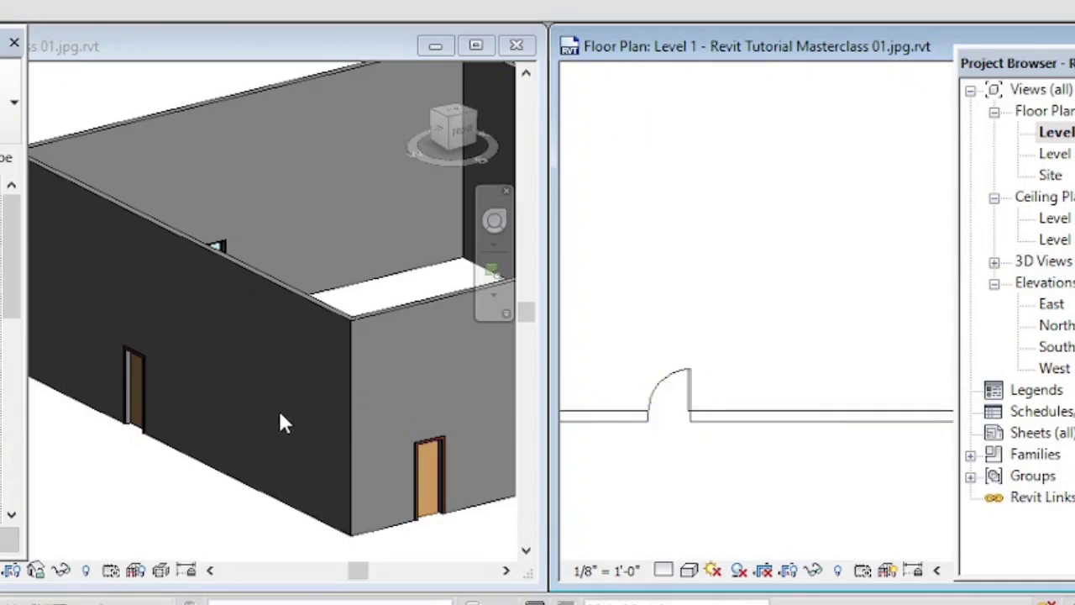
- Delete the bottom-wall door in the 3D view, then undo that deletion
scroll(333, 476, down, 3)
scroll(398, 496, up, 3)
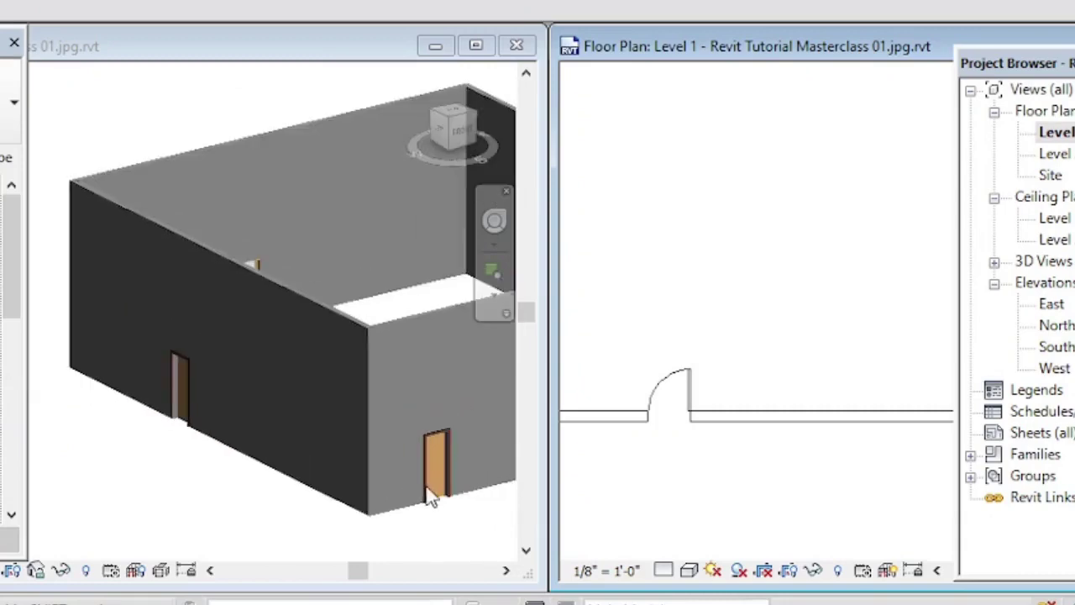
click(435, 457)
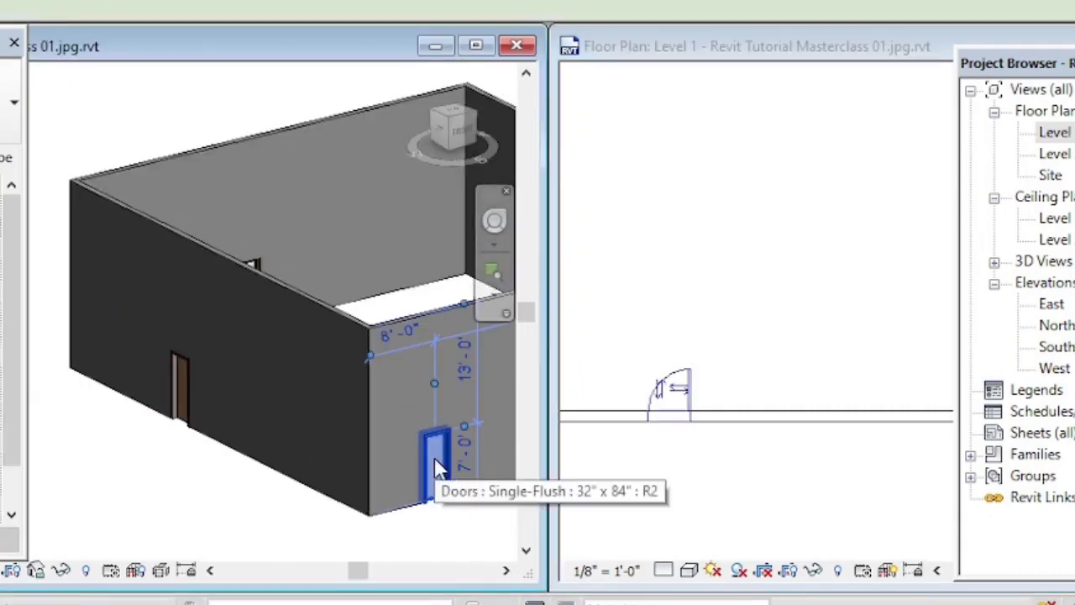
key(Delete)
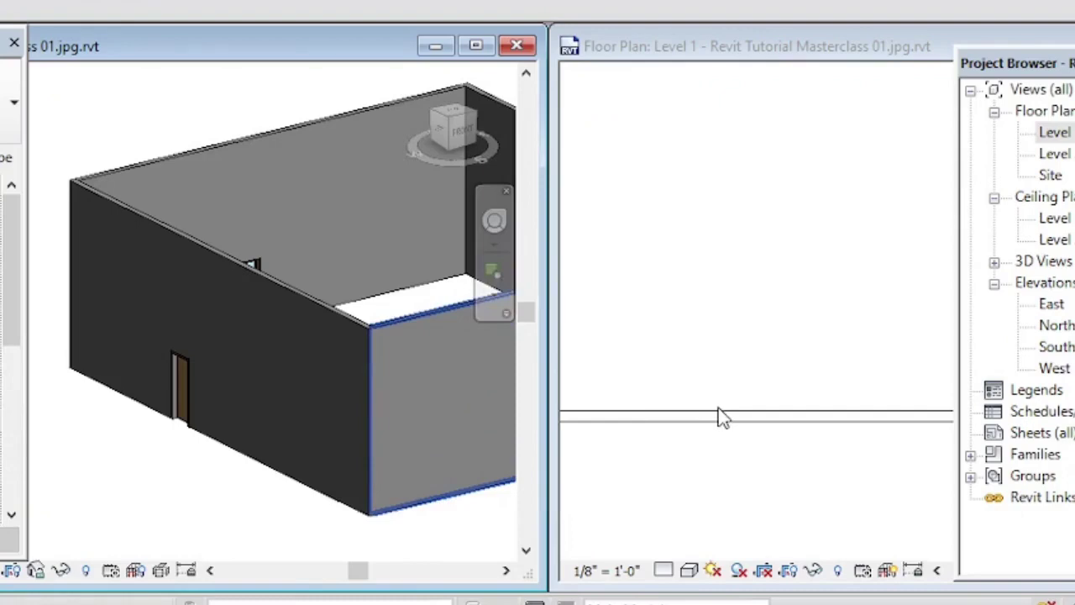
key(ctrl+z)
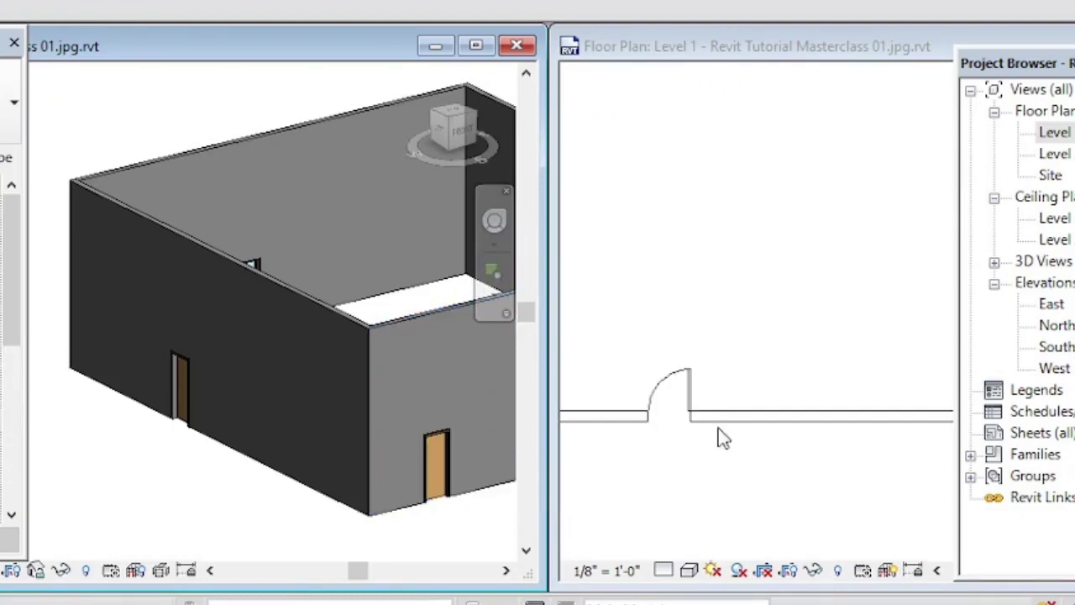
- Reselect the bottom-wall door and delete it for good, removing it from both views
click(689, 385)
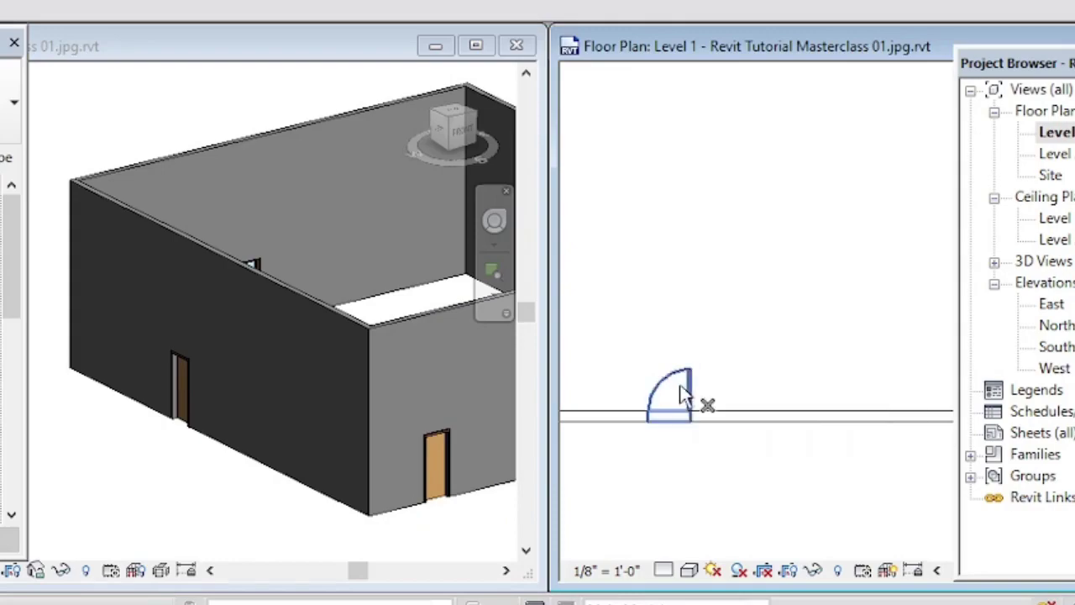
key(Escape)
click(672, 404)
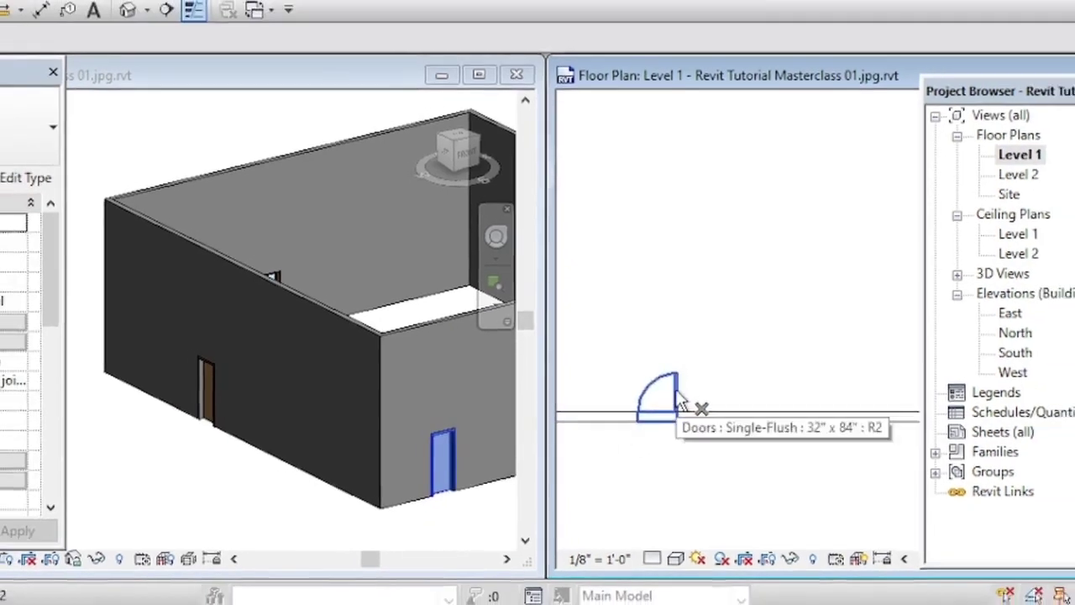
key(Delete)
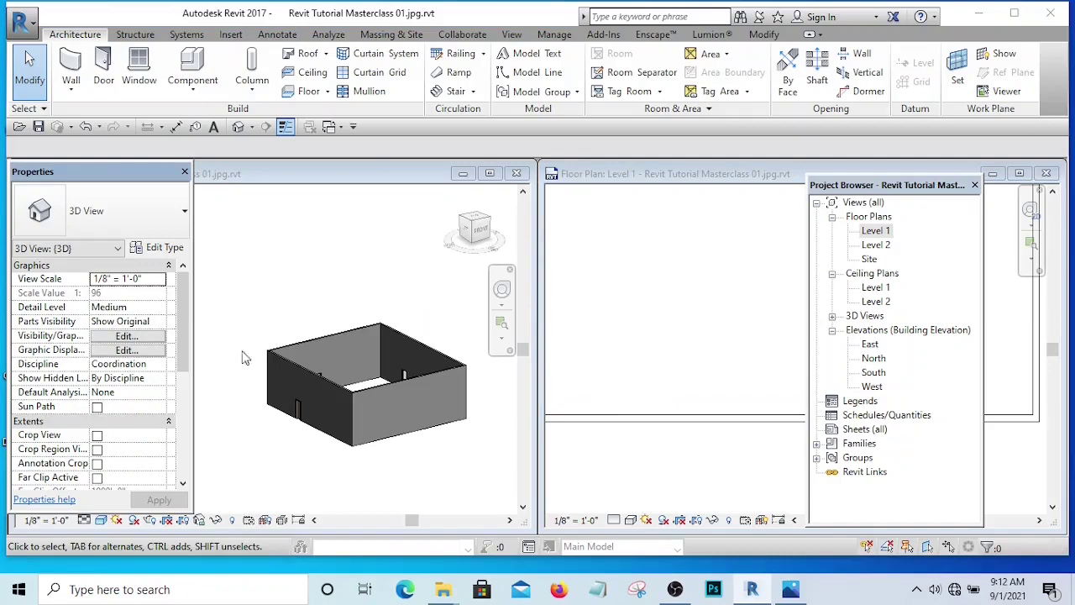
click(791, 591)
click(790, 589)
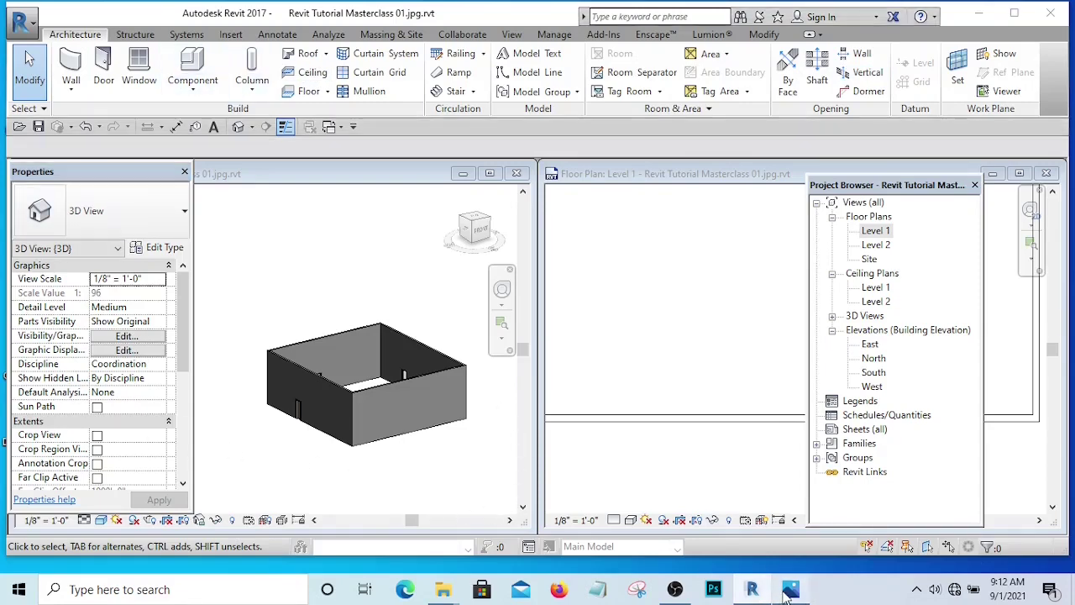